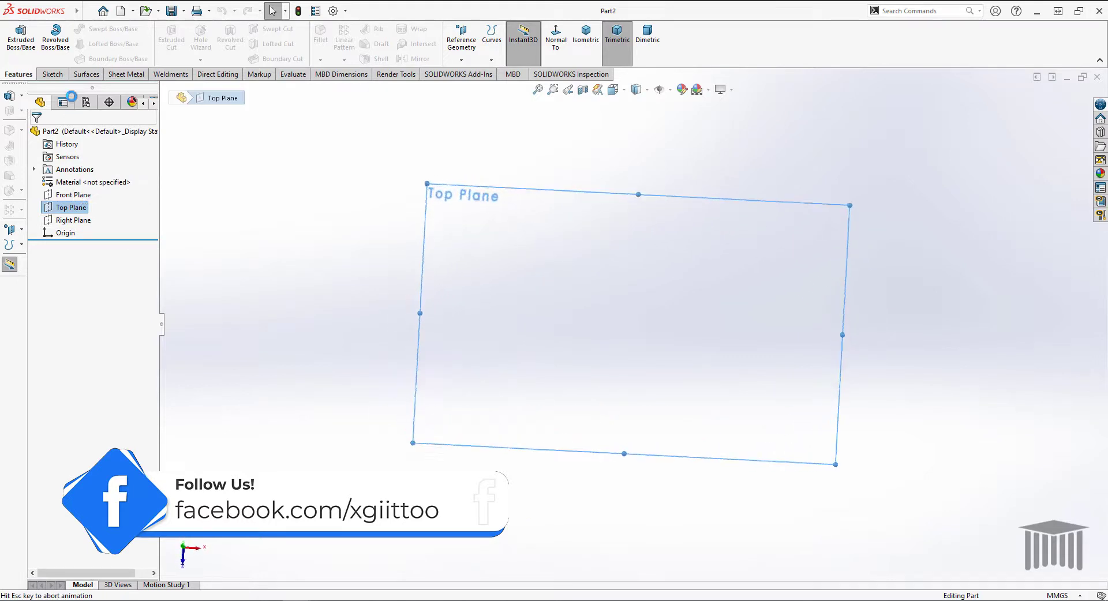
- Sketch a circle centred on the origin on the Top Plane, about 147 mm in diameter
click(99, 29)
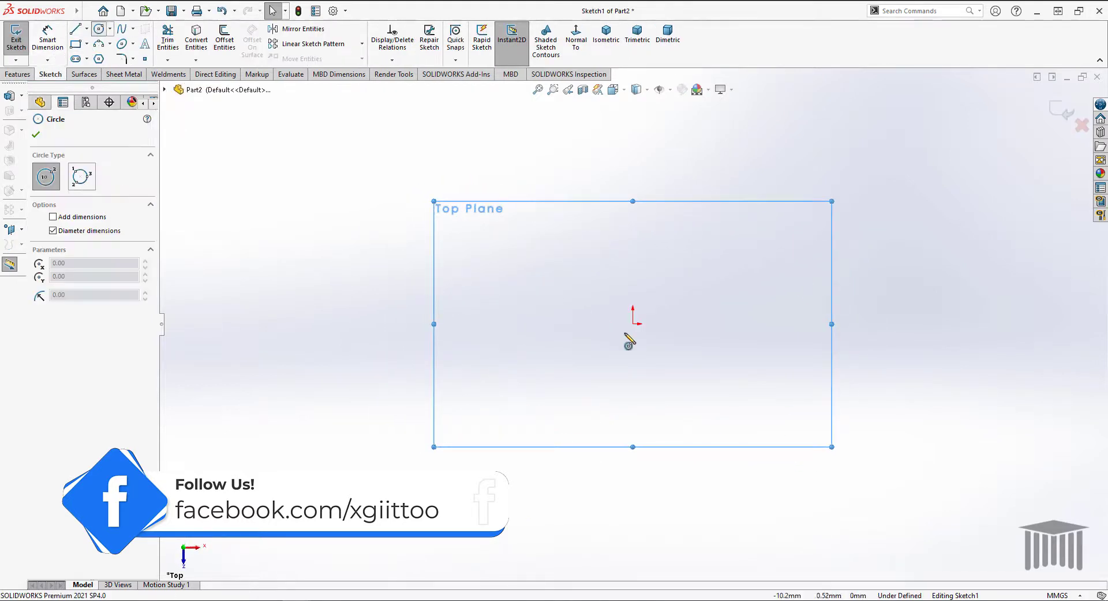
click(633, 324)
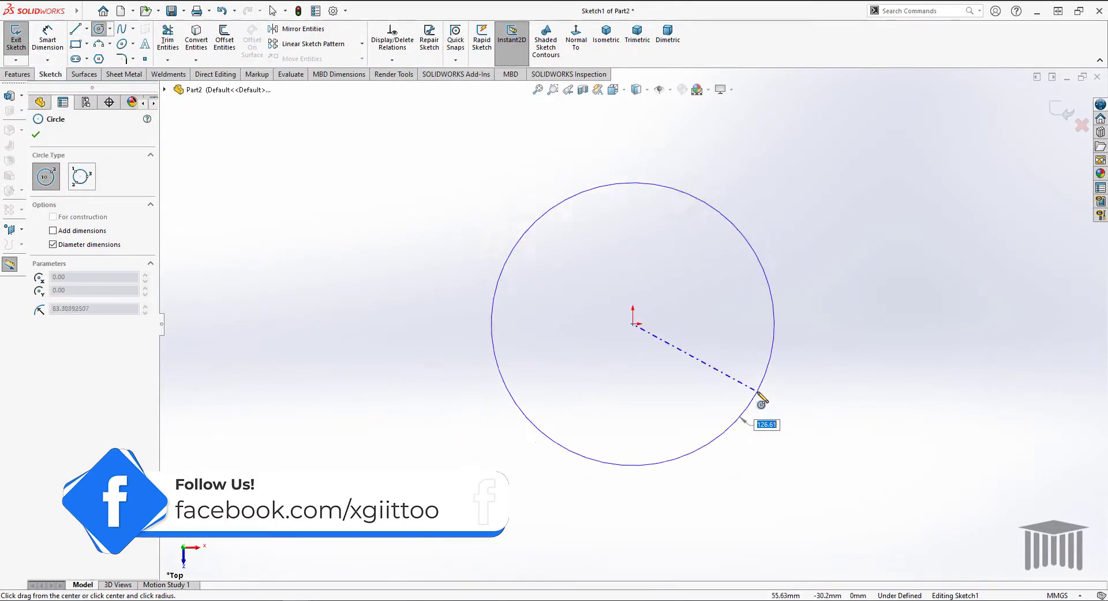
click(777, 402)
- Dimension the circle's diameter and set it to 120 mm
click(47, 36)
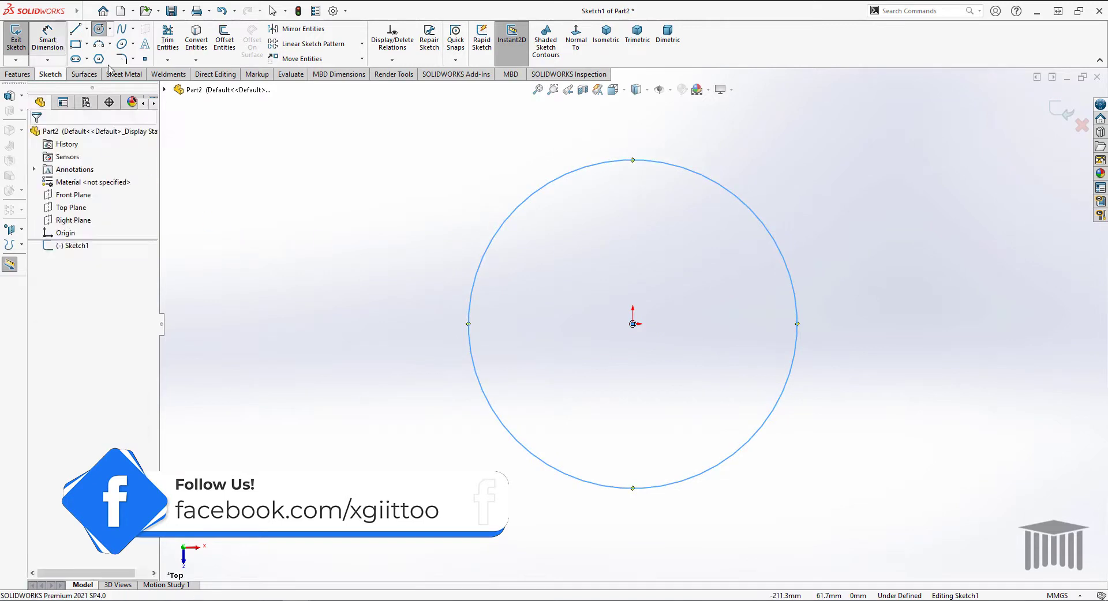
click(767, 227)
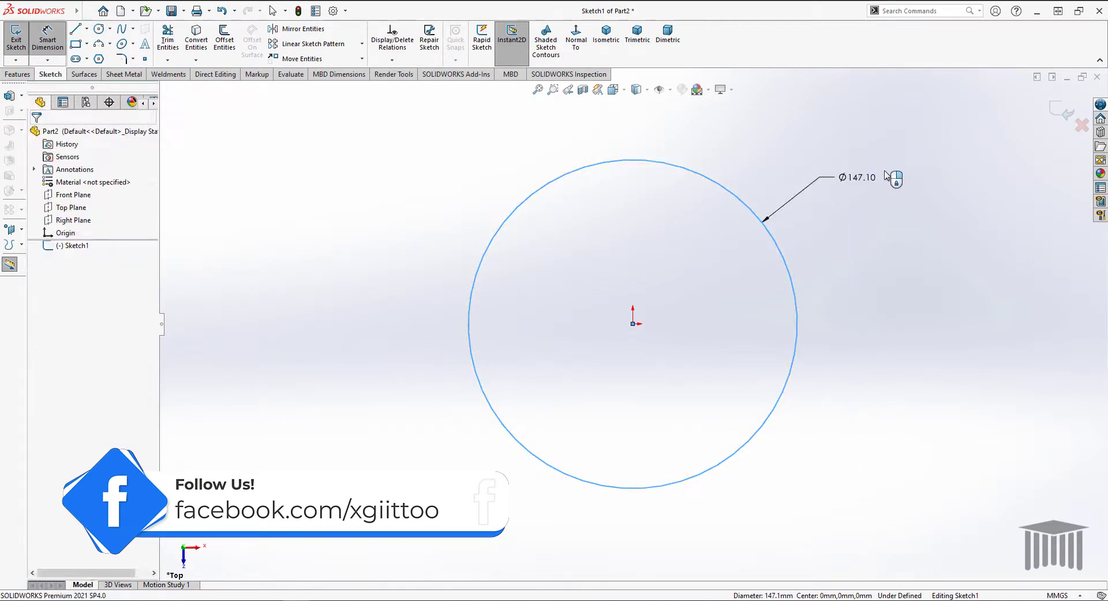
click(851, 180)
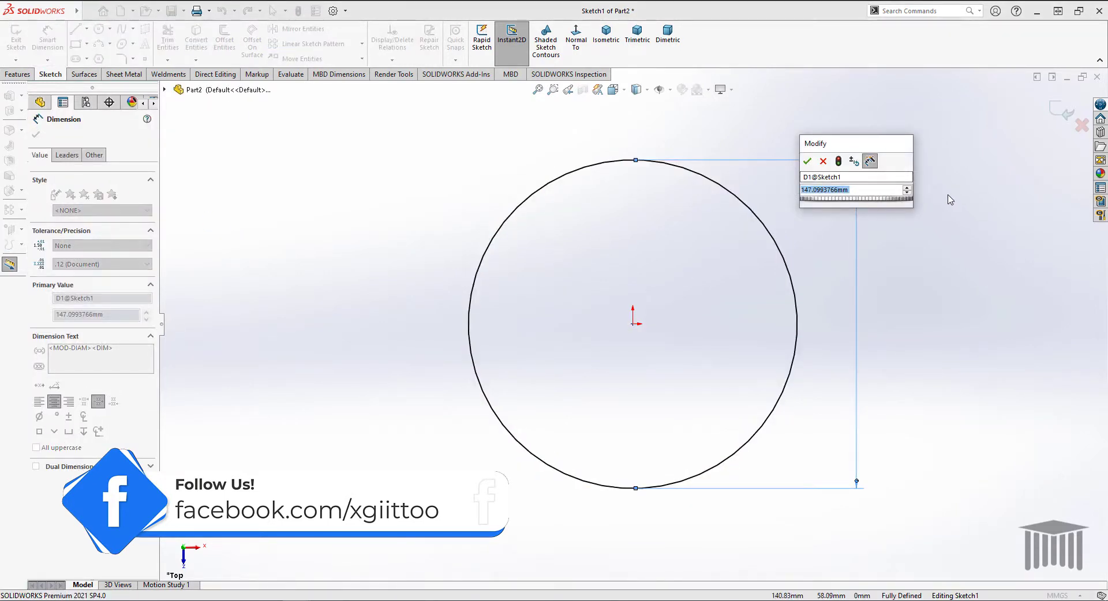
text(120)
key(Return)
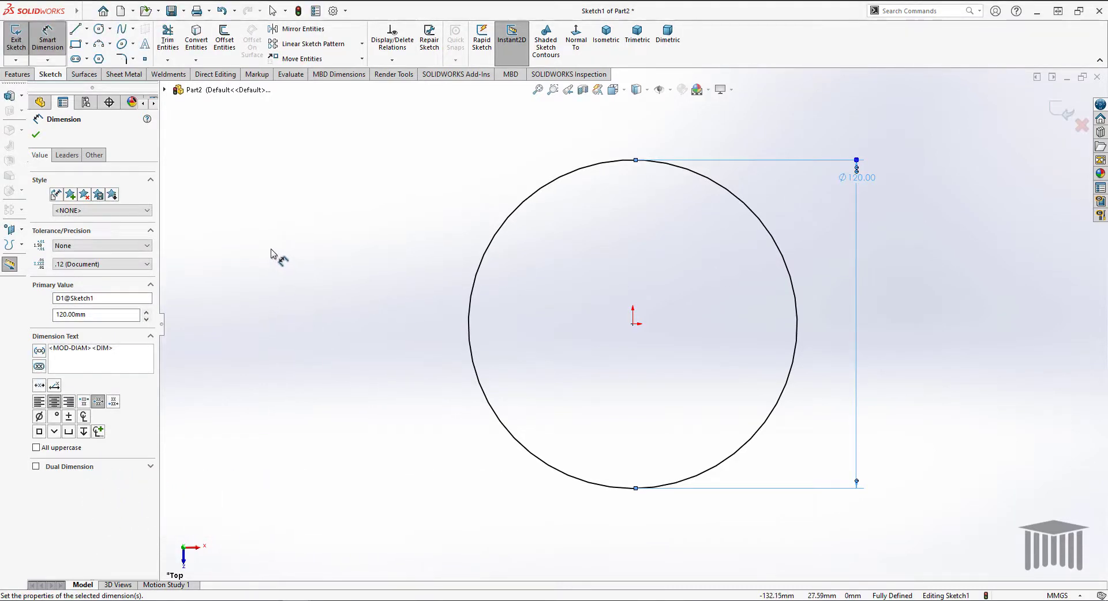
- Sketch three concentric circles from the origin inside the 120 mm circle, with diameters of about 100, 74 and 44 mm
click(100, 29)
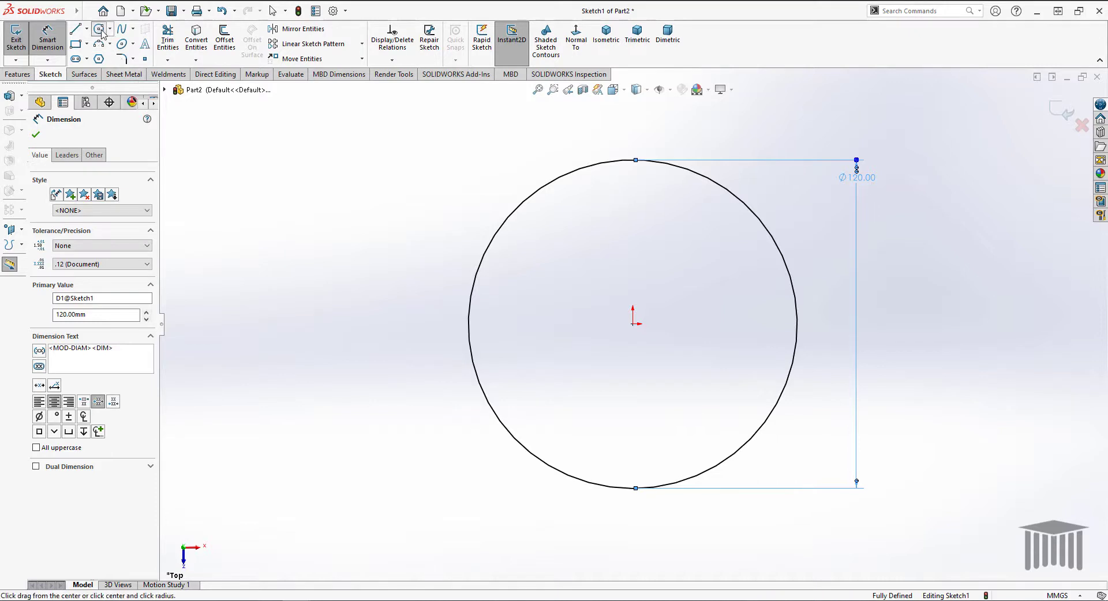
click(633, 325)
key(ctrl+z)
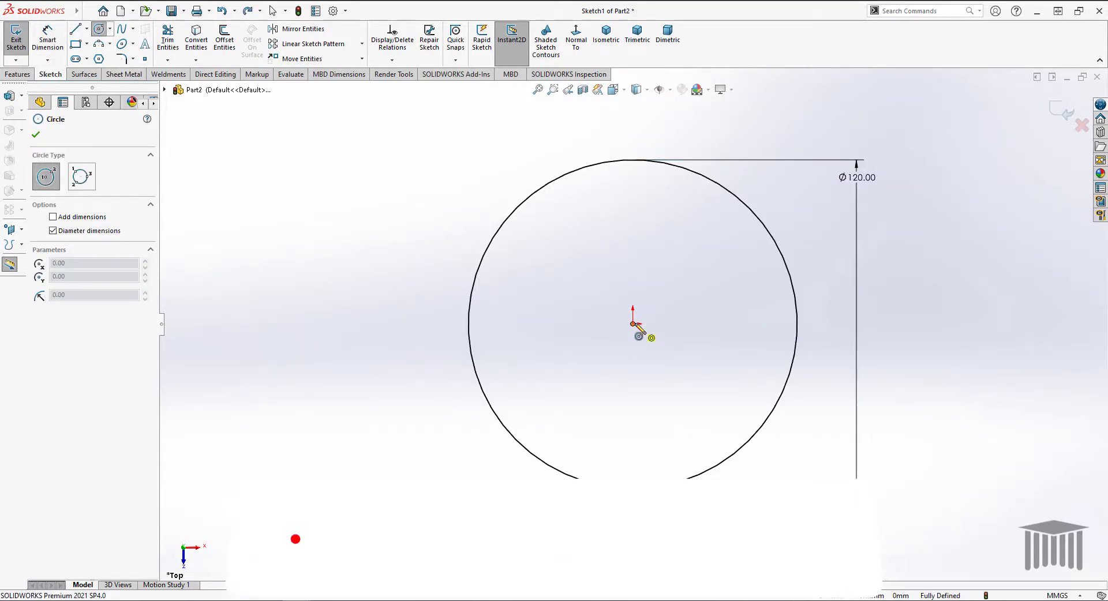
drag(633, 325, 728, 421)
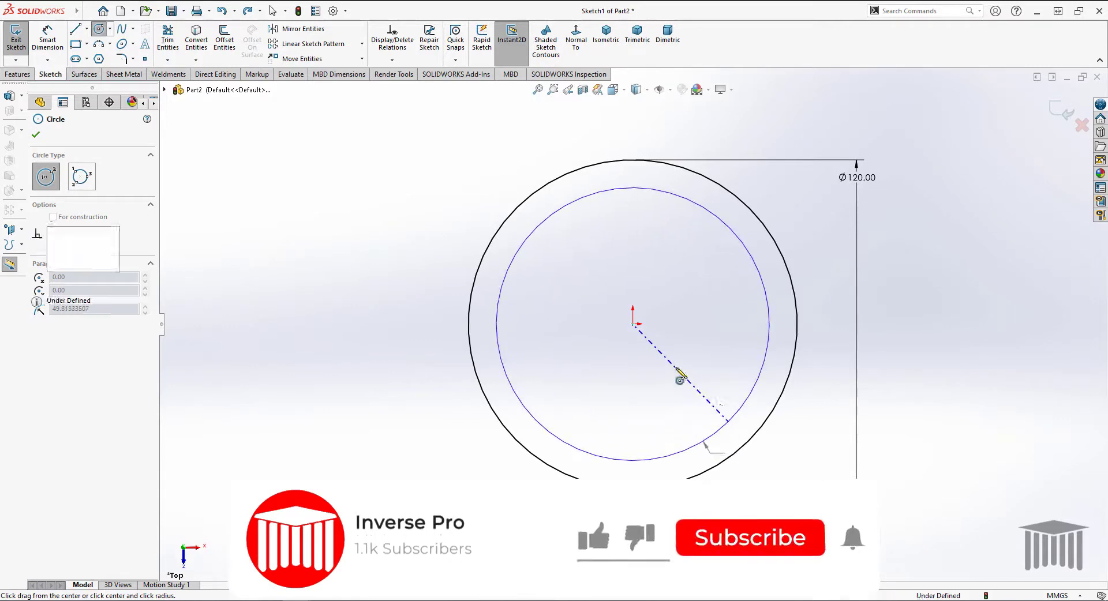
drag(633, 324, 702, 411)
drag(633, 324, 672, 382)
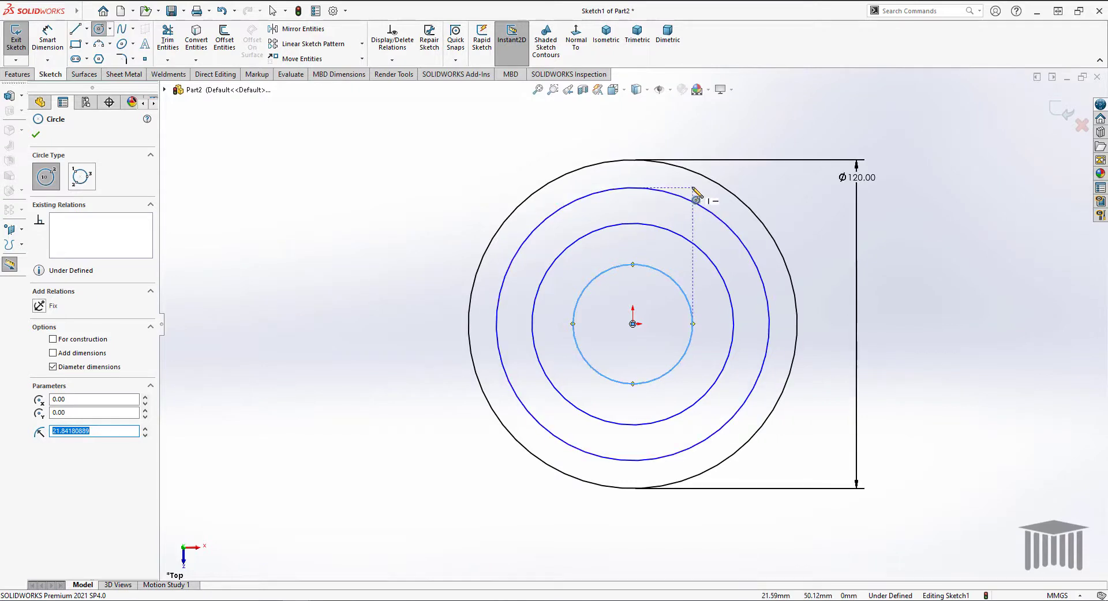
- Convert the three inner concentric circles to construction geometry
key(Escape)
drag(692, 185, 646, 293)
click(96, 412)
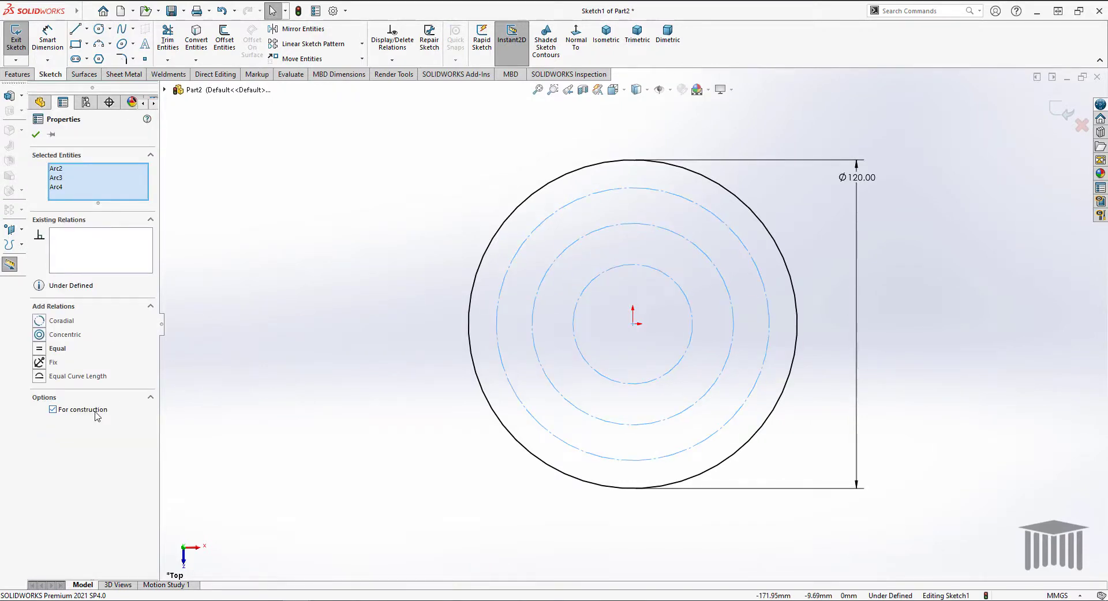
click(341, 255)
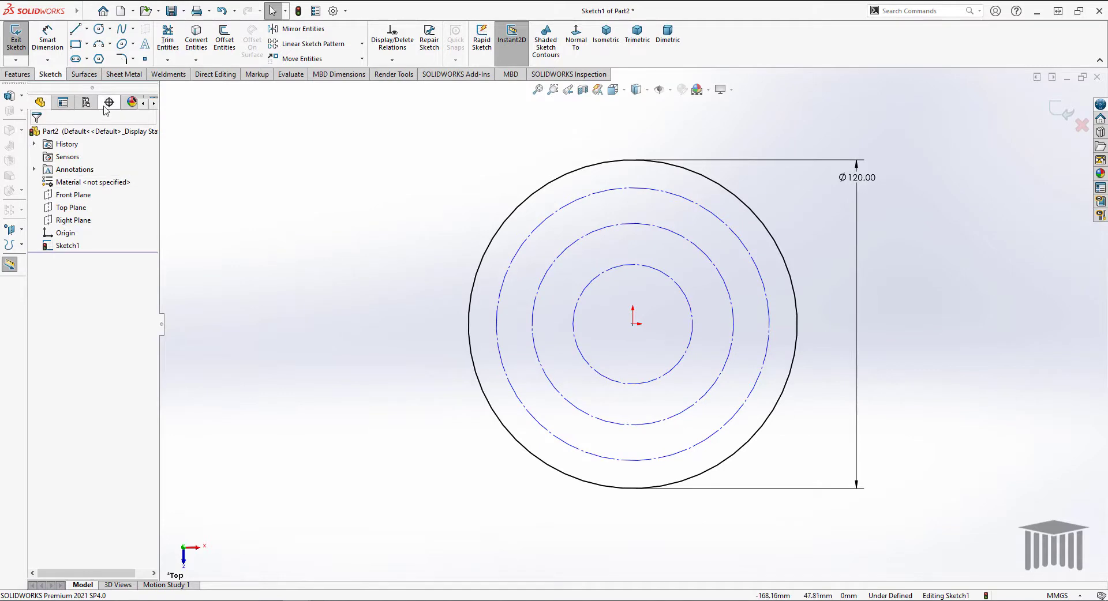
- Sketch a small circle about 10.6 mm in diameter, centred on the upper quadrant point of the innermost construction circle
click(99, 30)
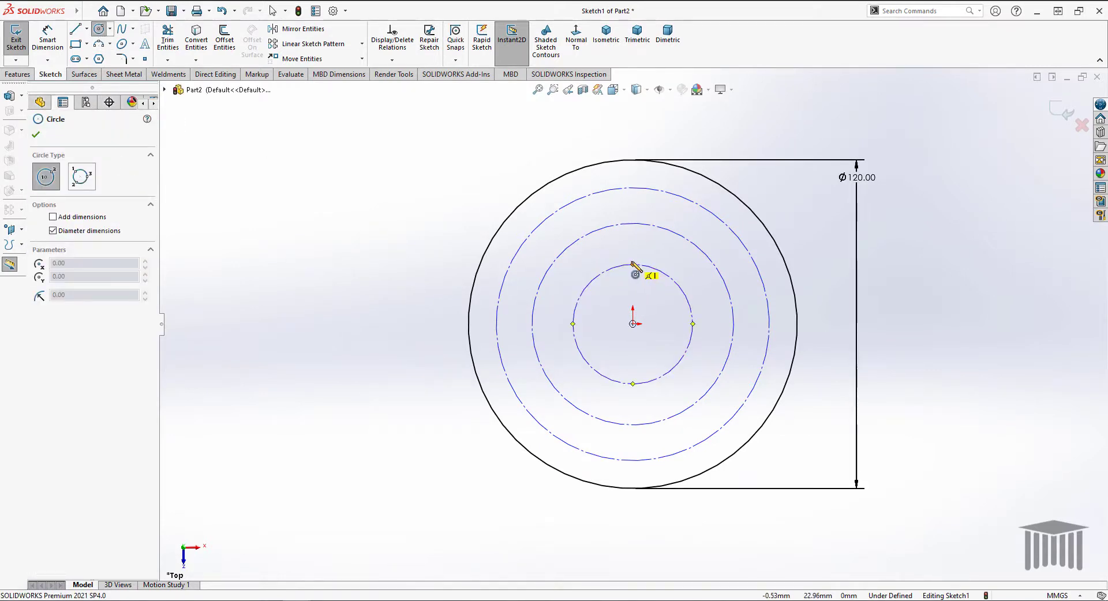
mouse_move(633, 265)
mouse_down()
mouse_move(663, 292)
mouse_move(647, 269)
mouse_up()
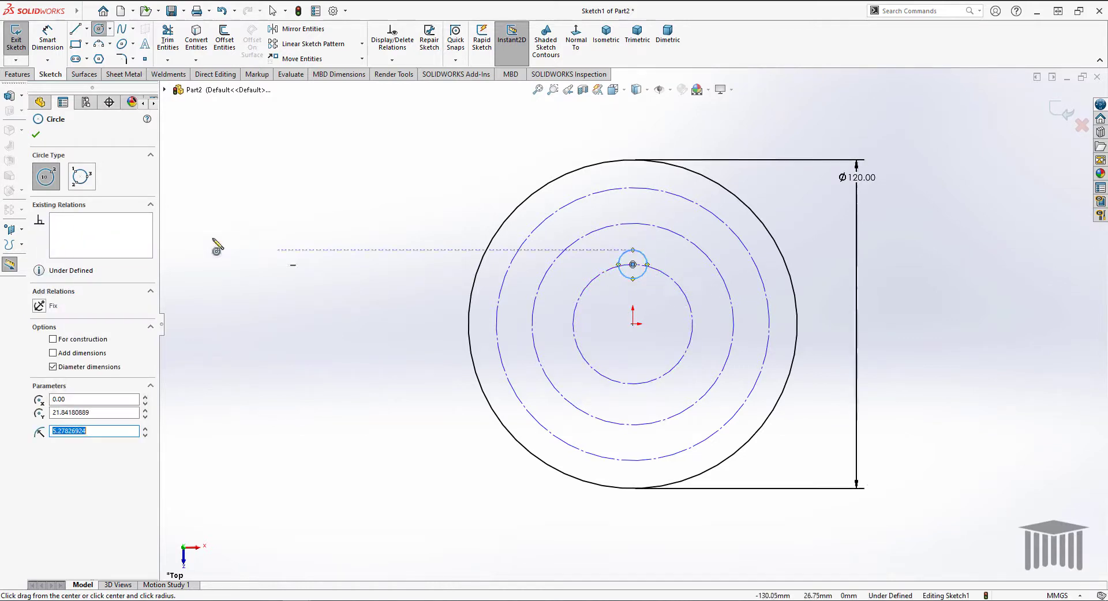
click(36, 135)
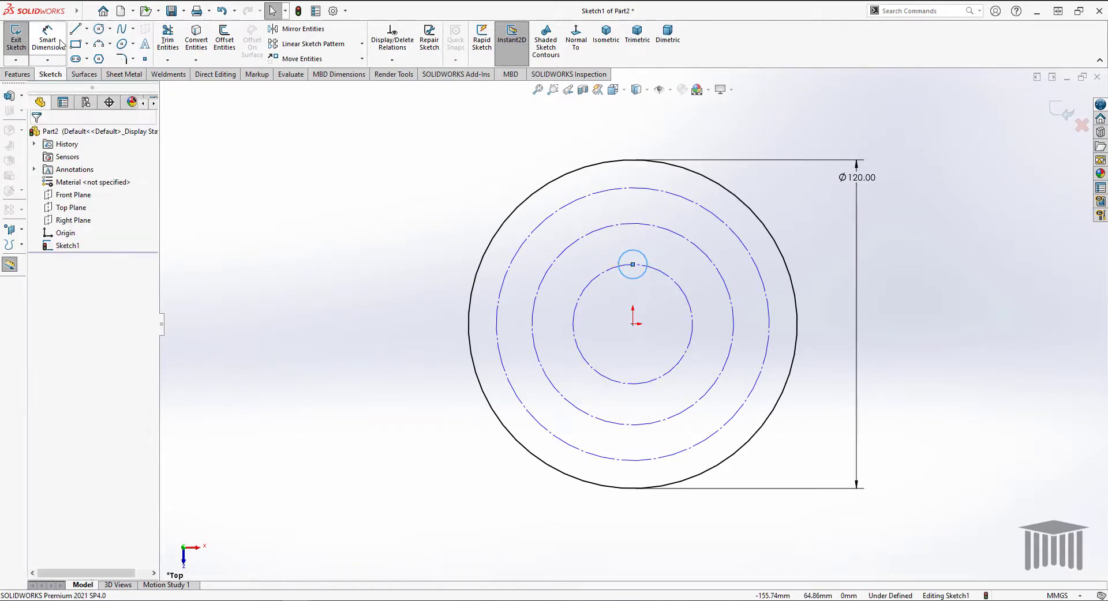
- Dimension the small circle's diameter and set it to 10 mm
click(47, 37)
click(648, 256)
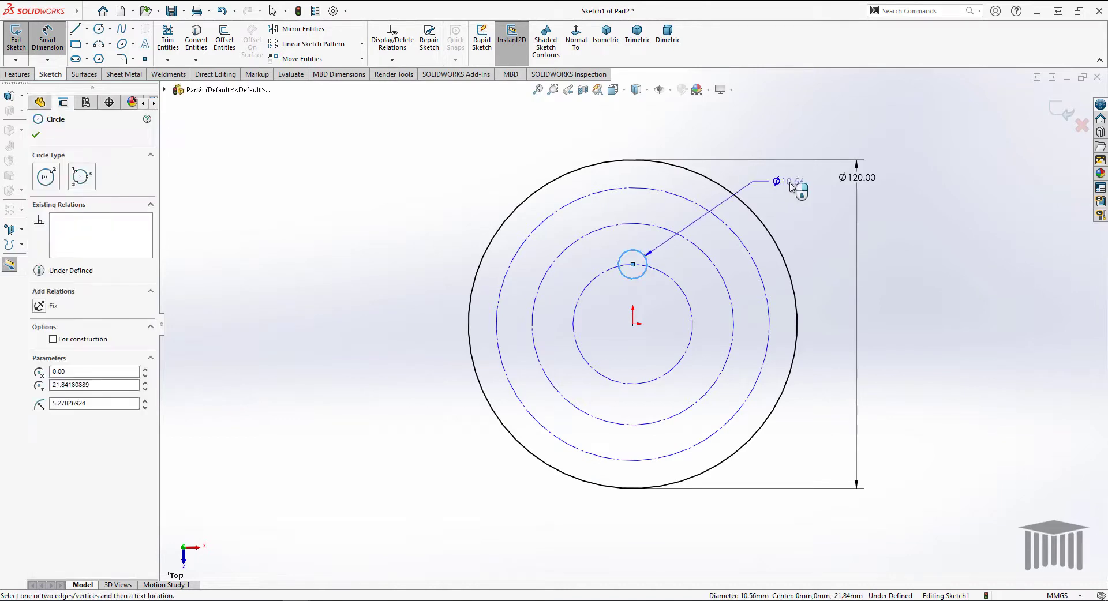
click(779, 184)
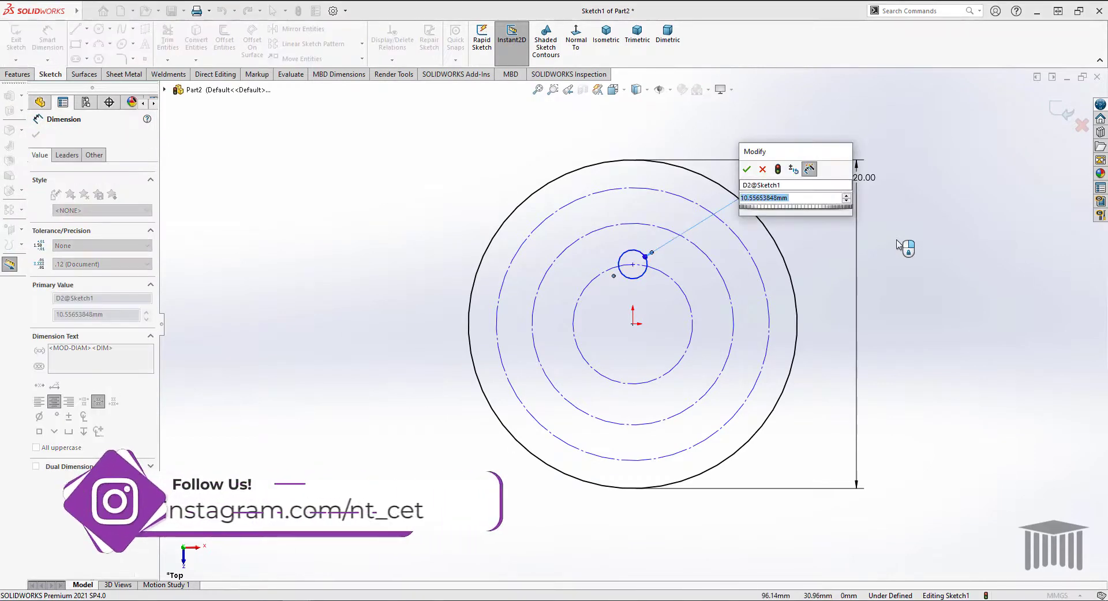
text(10)
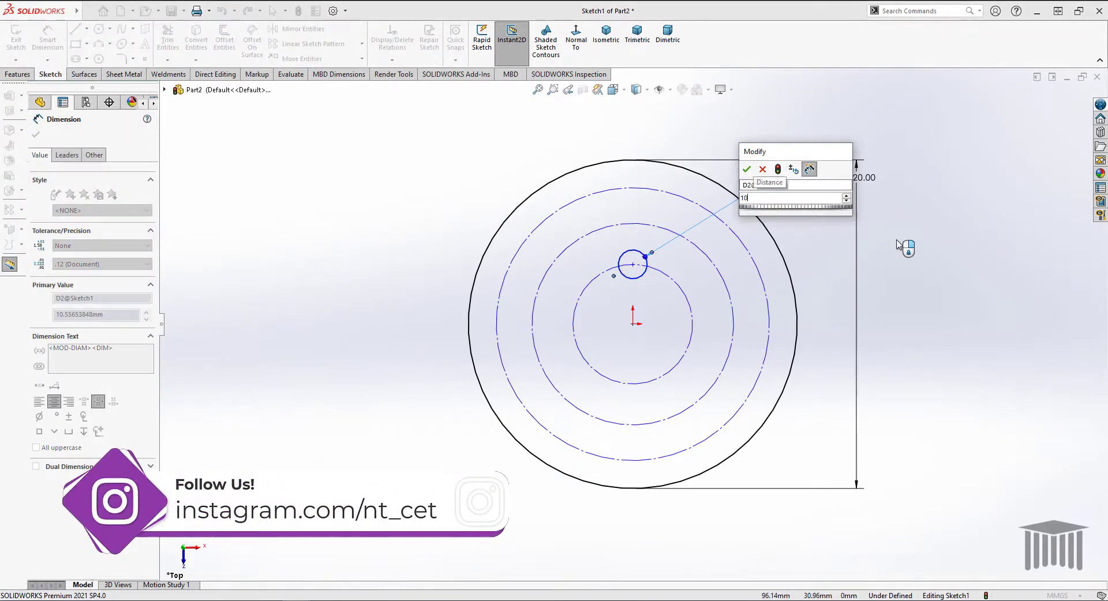
key(Return)
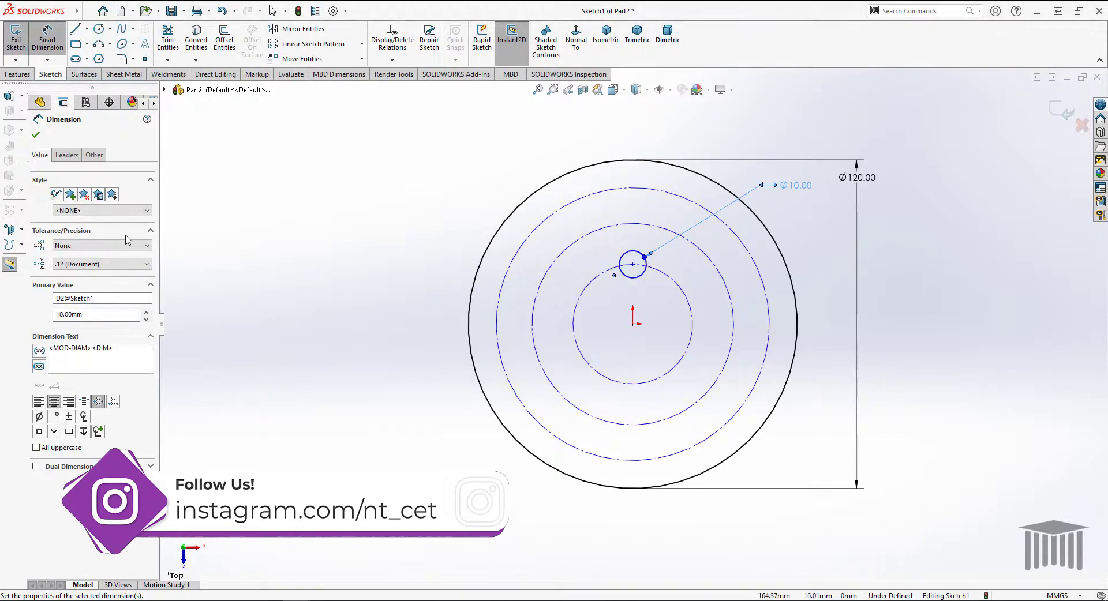
click(35, 134)
- Dimension the outermost construction circle with a diameter of 100 mm
click(47, 37)
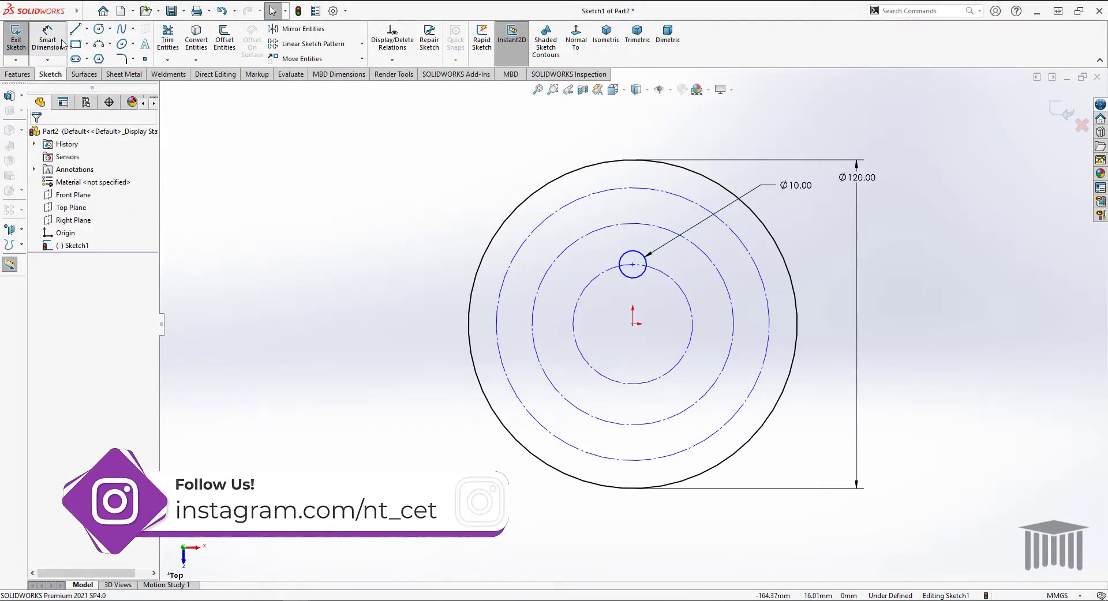
click(752, 264)
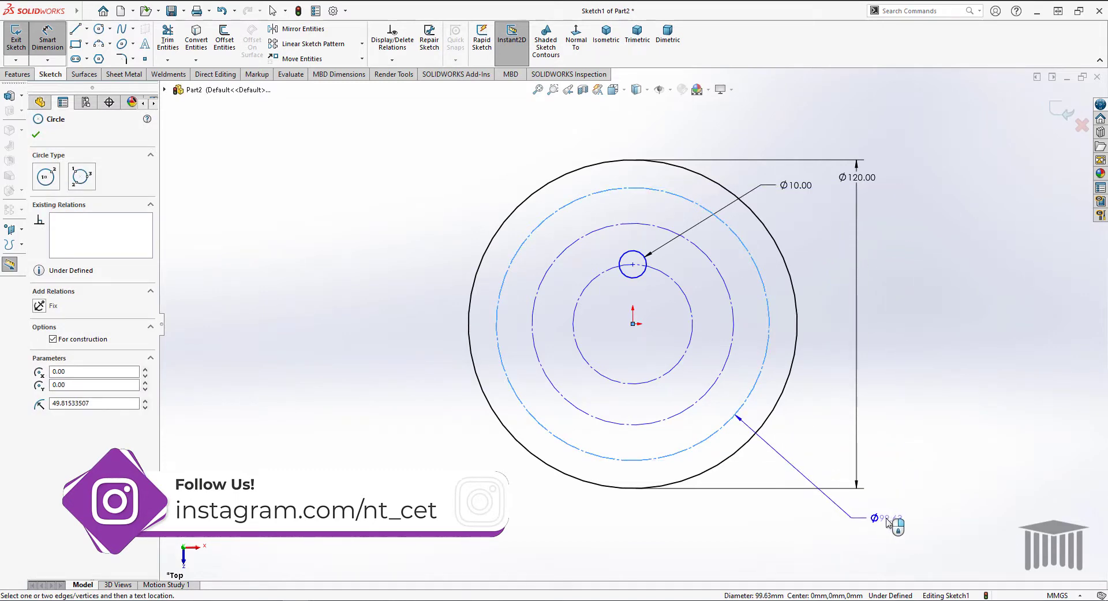
click(888, 515)
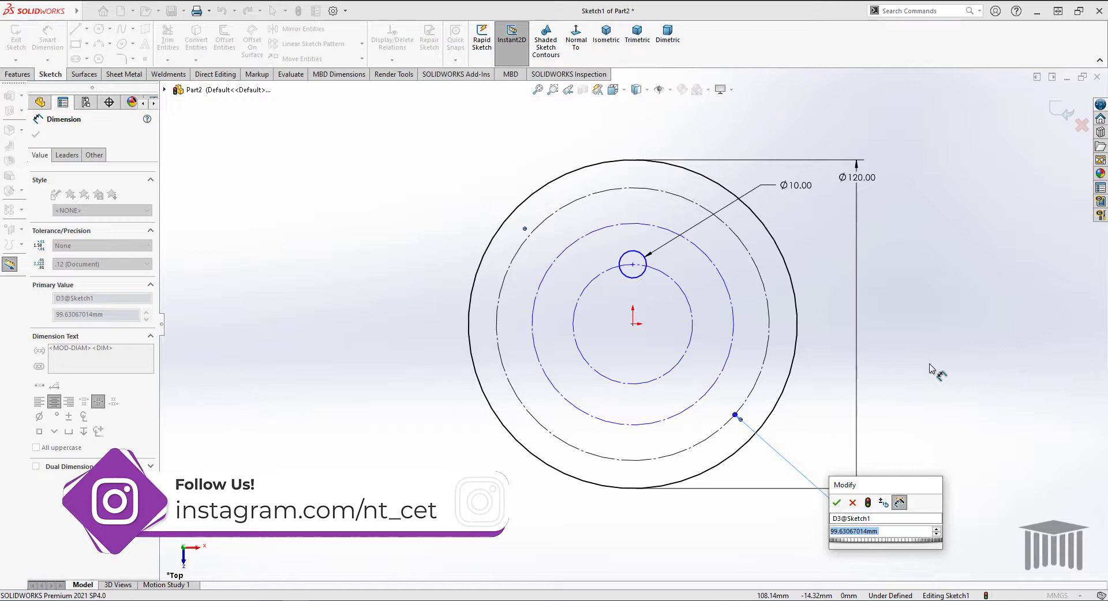
text(100)
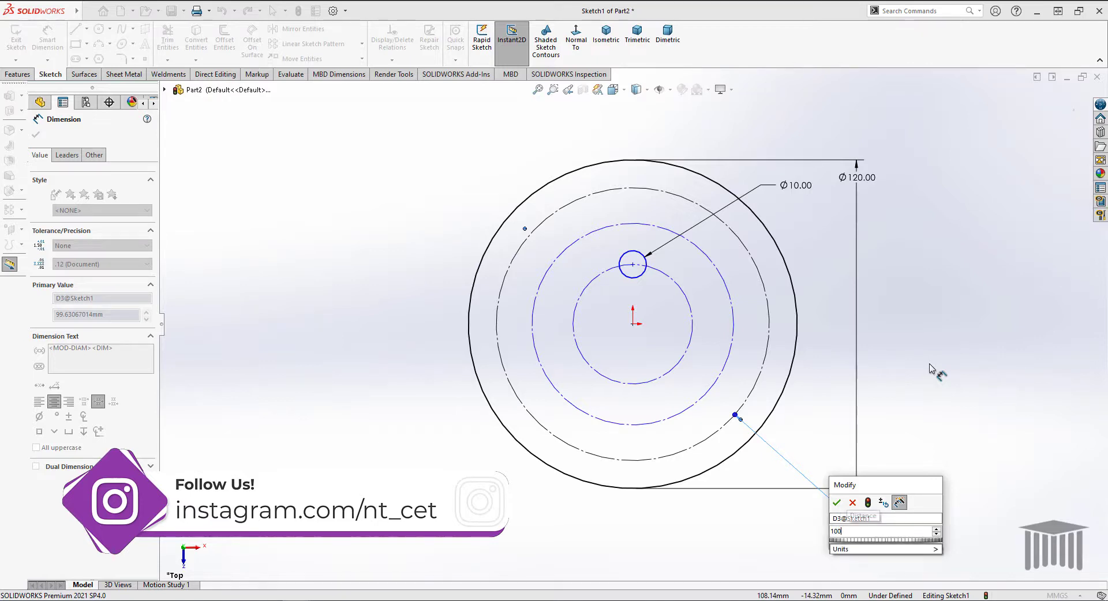
key(Return)
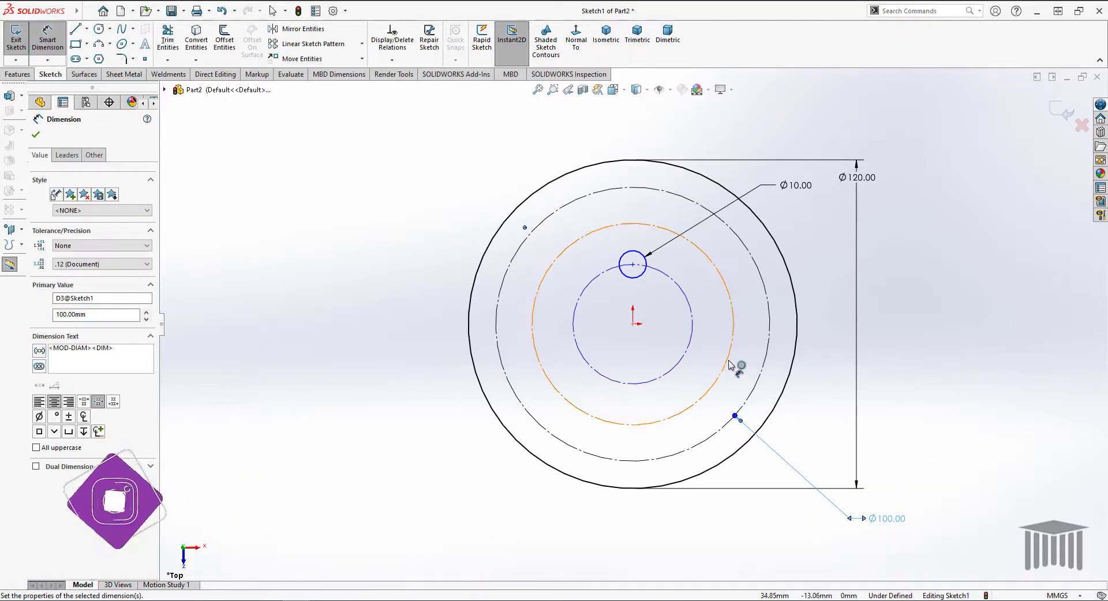
- Dimension the middle construction circle with a diameter of 70 mm
click(728, 365)
click(810, 528)
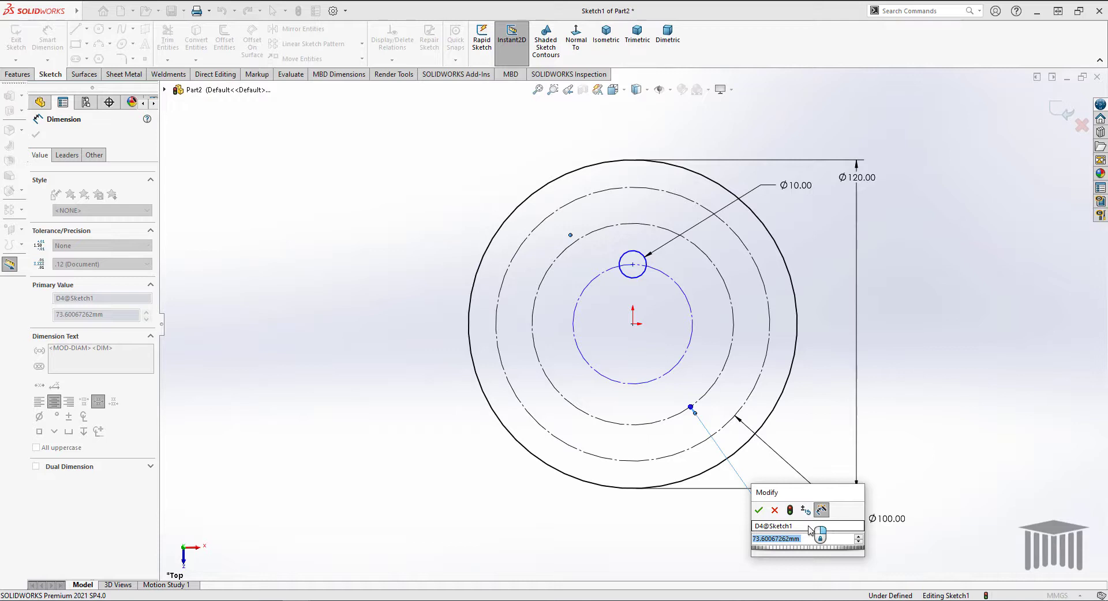
text(70)
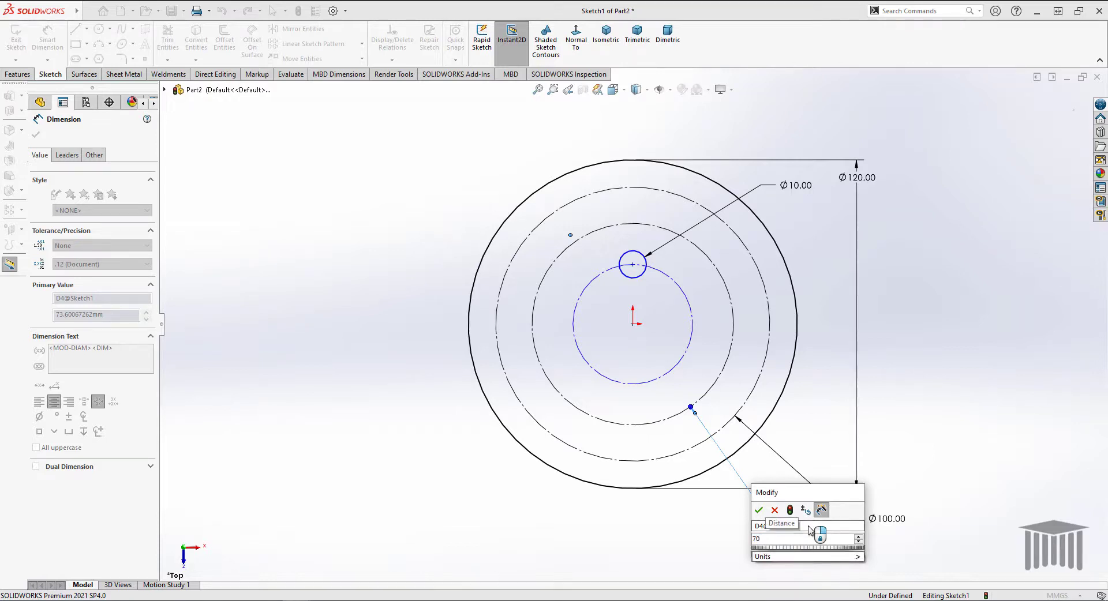
key(Return)
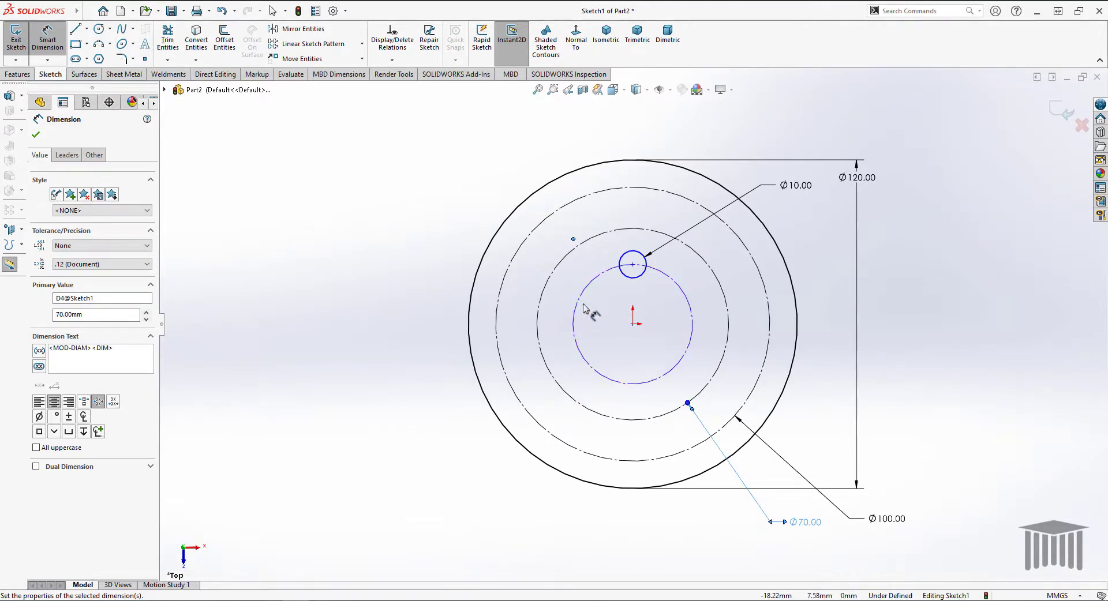
- Dimension the innermost construction circle with a diameter of 40 mm
click(654, 385)
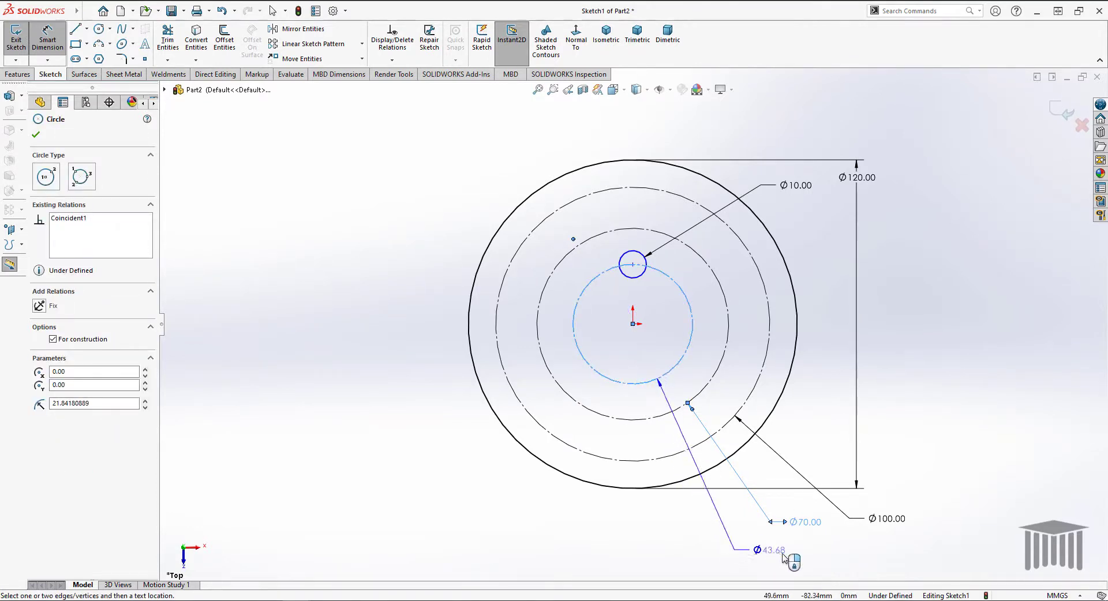
click(802, 565)
text(40)
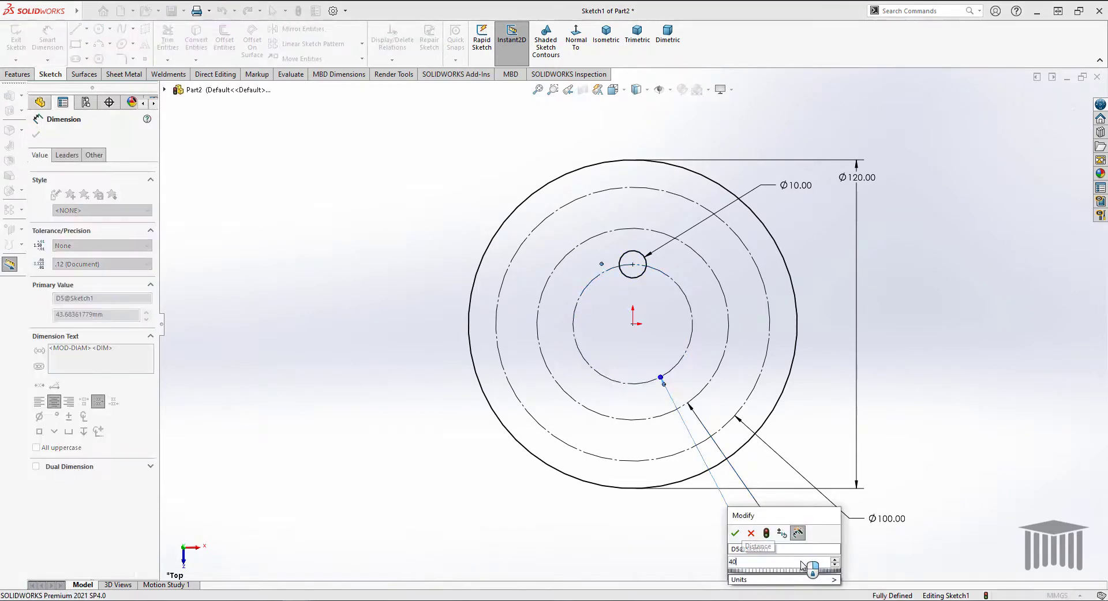
key(Return)
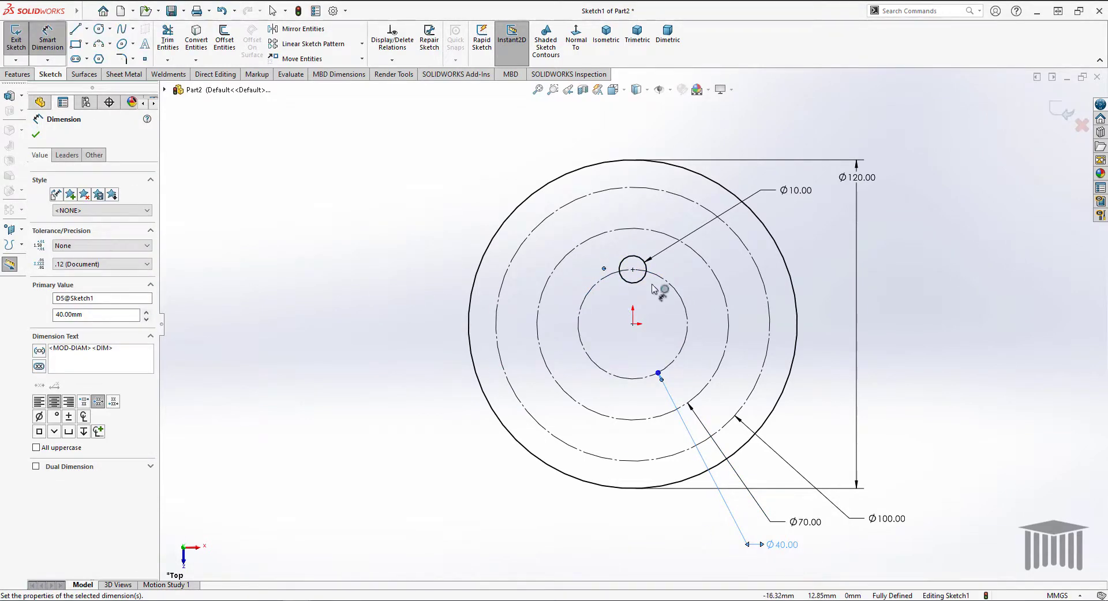
click(36, 135)
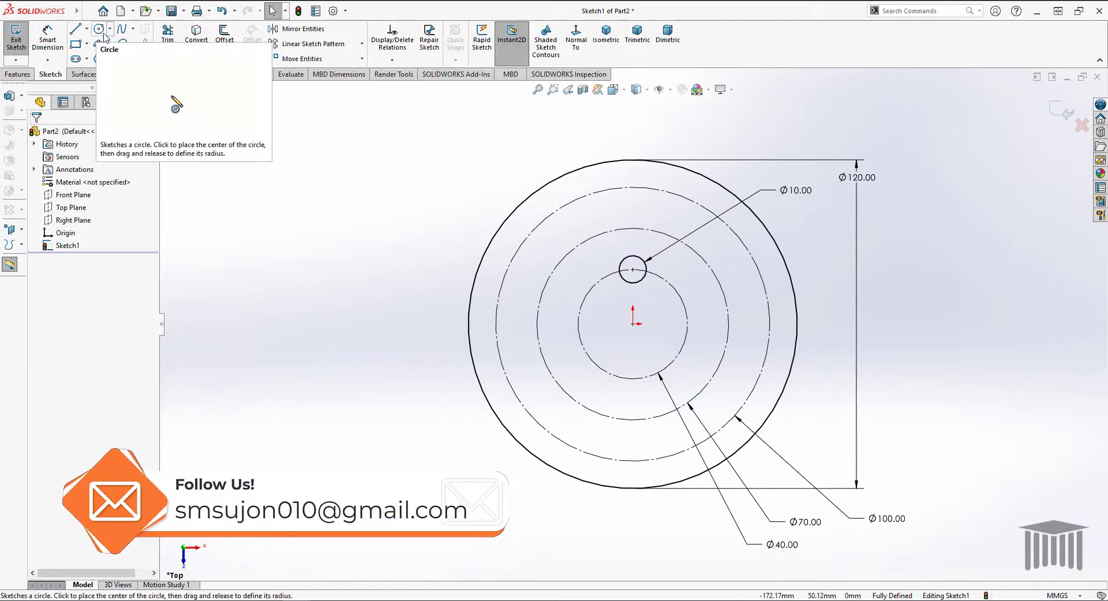
- Create a circular sketch pattern of the 10 mm circle around the origin with 6 equally spaced instances over 360 degrees
click(362, 44)
click(327, 69)
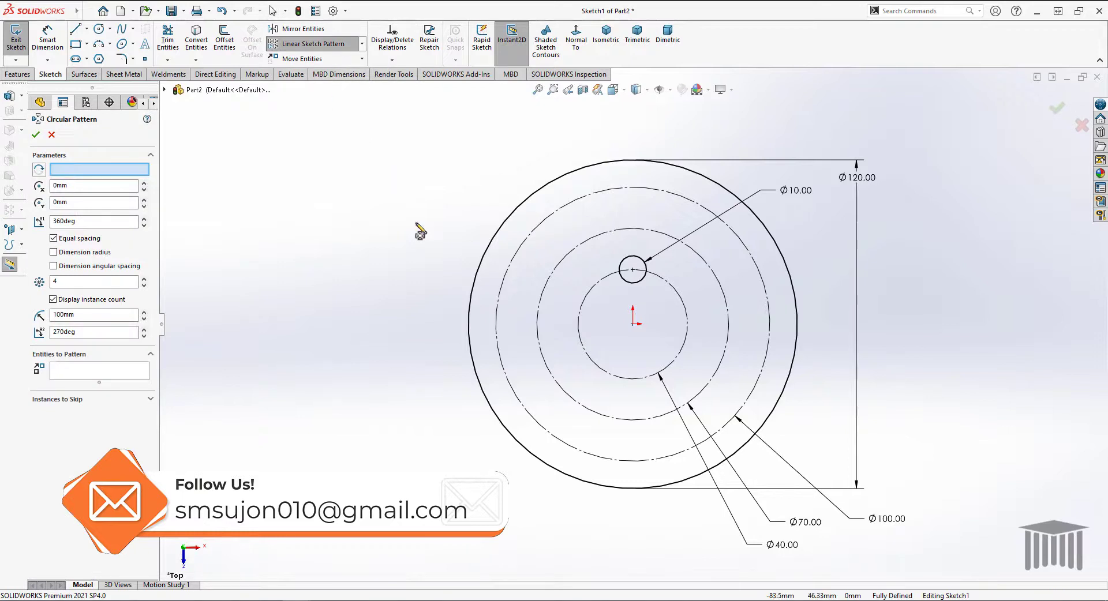
click(633, 263)
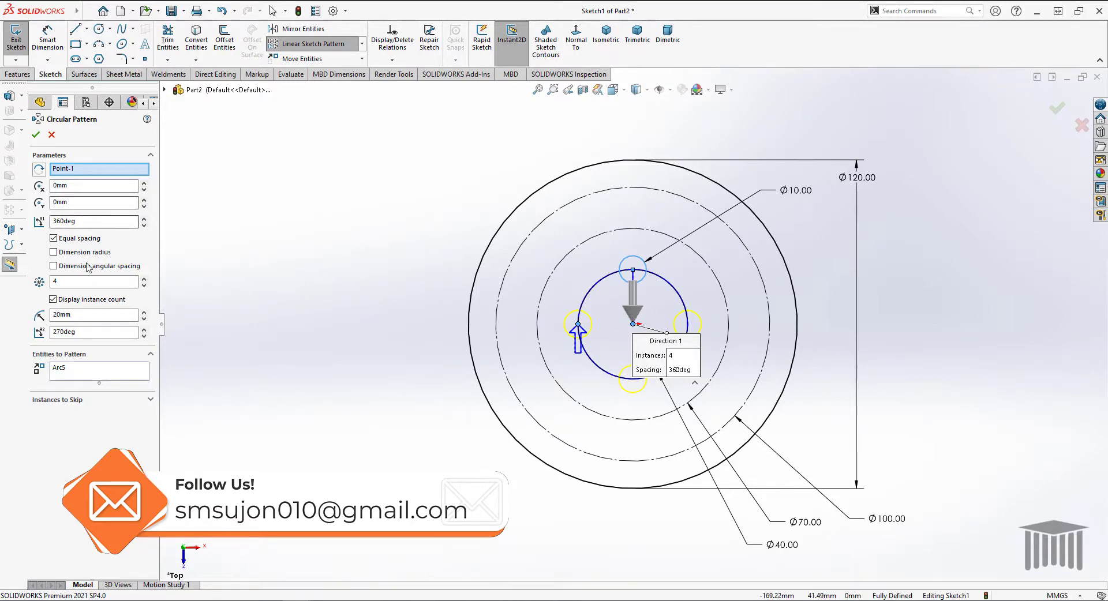
drag(66, 282, 31, 285)
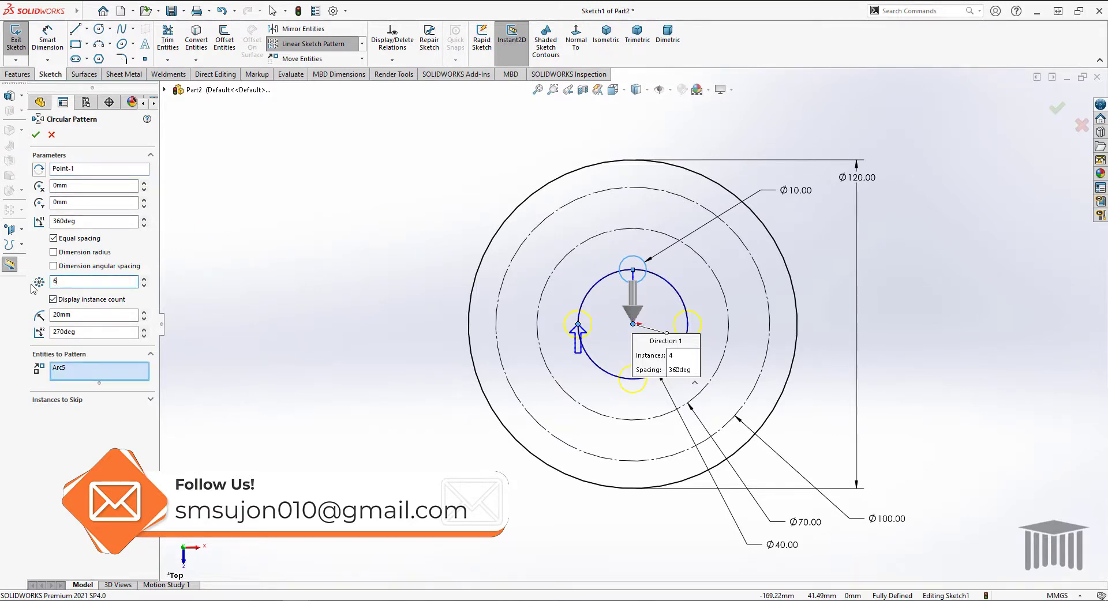
click(35, 135)
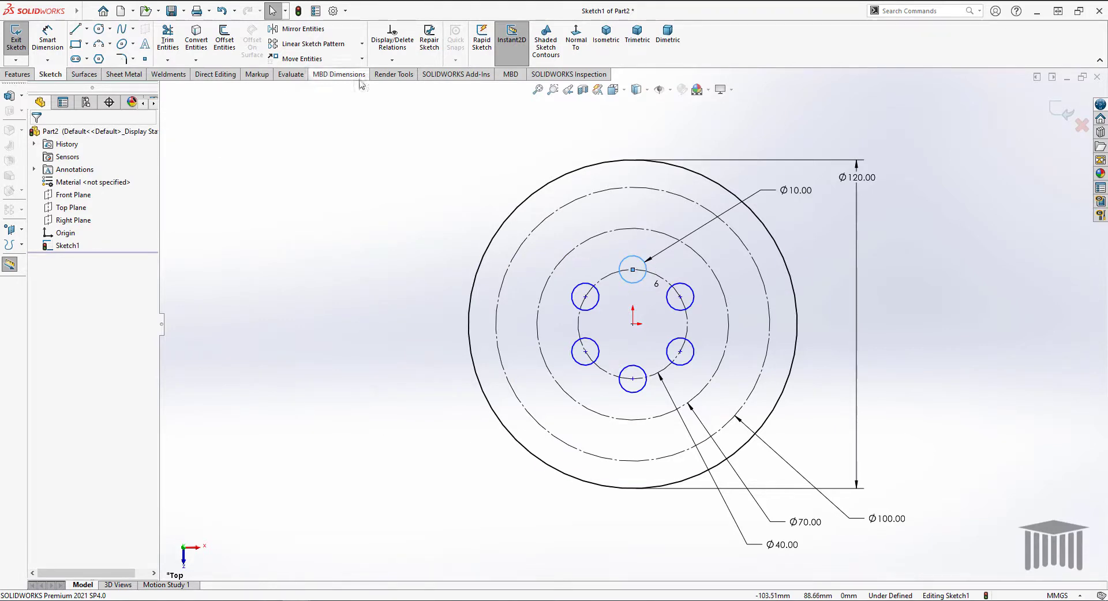
click(362, 59)
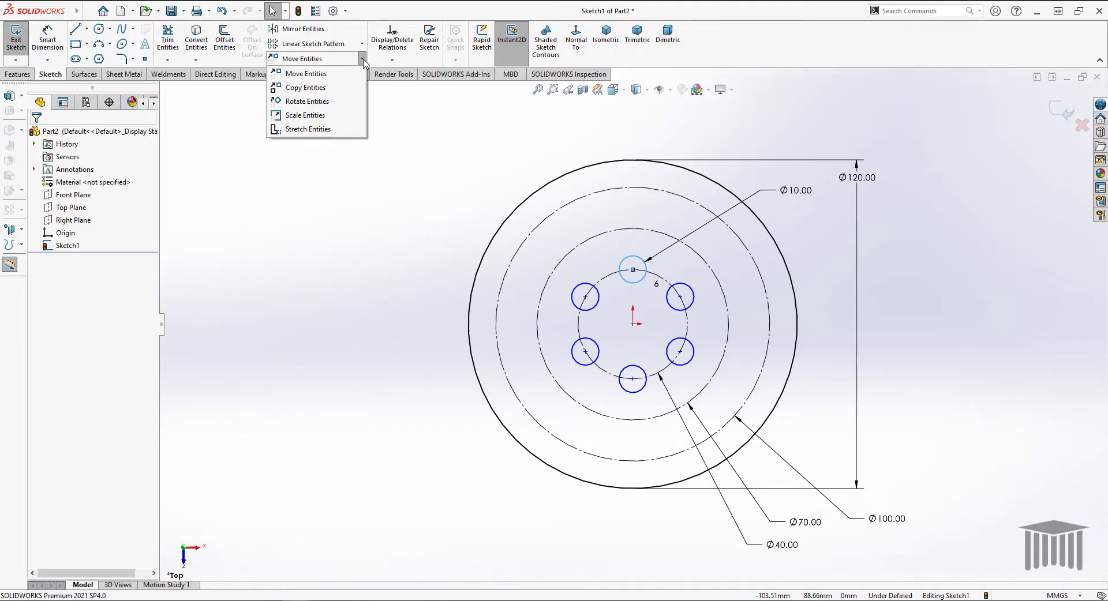
click(329, 89)
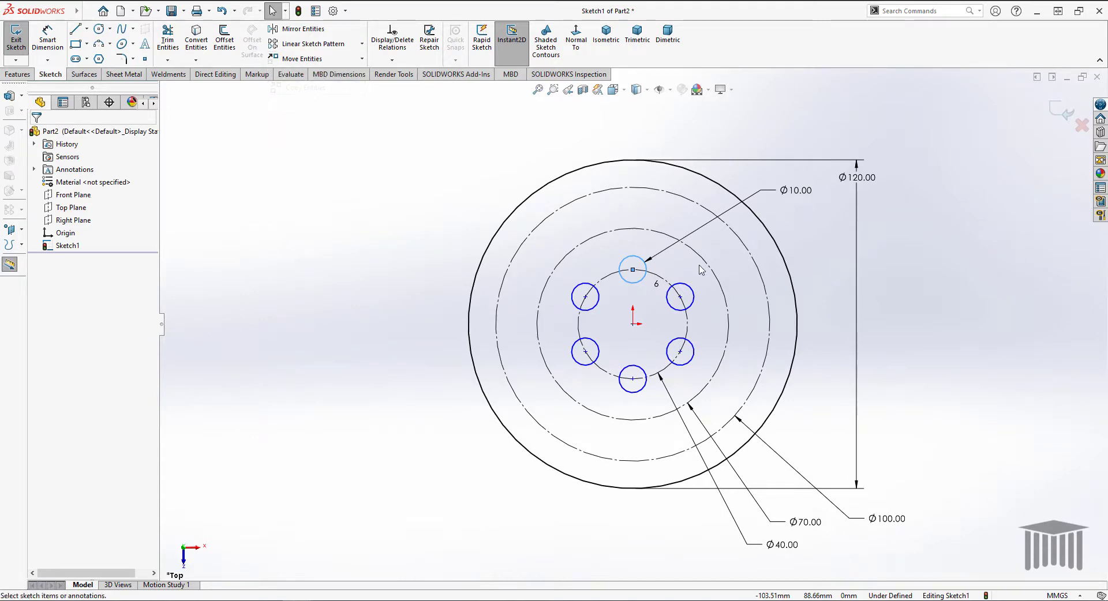
click(627, 264)
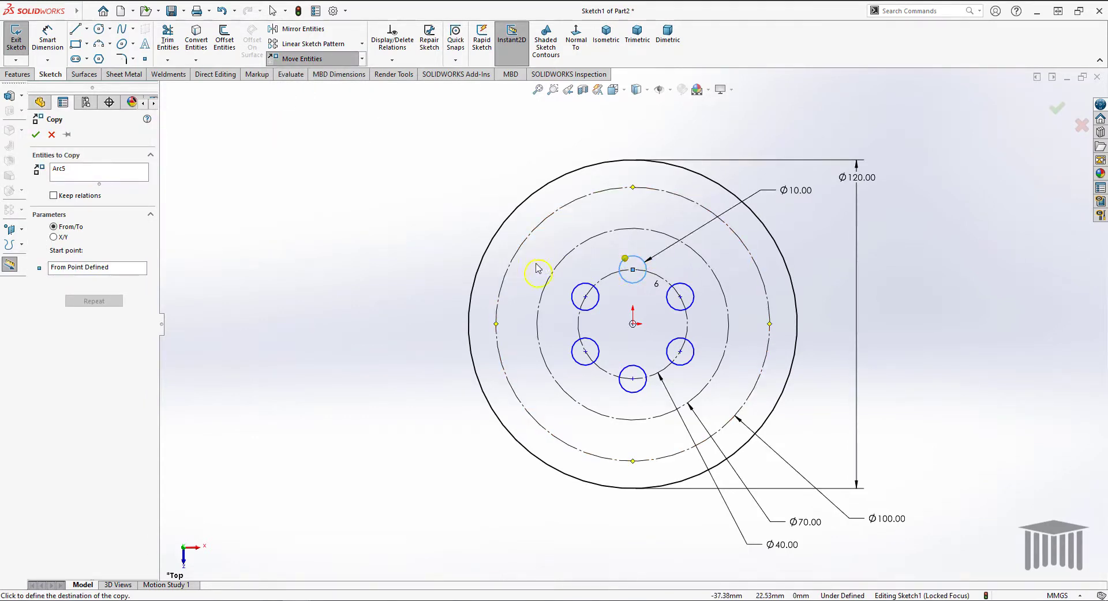
key(Escape)
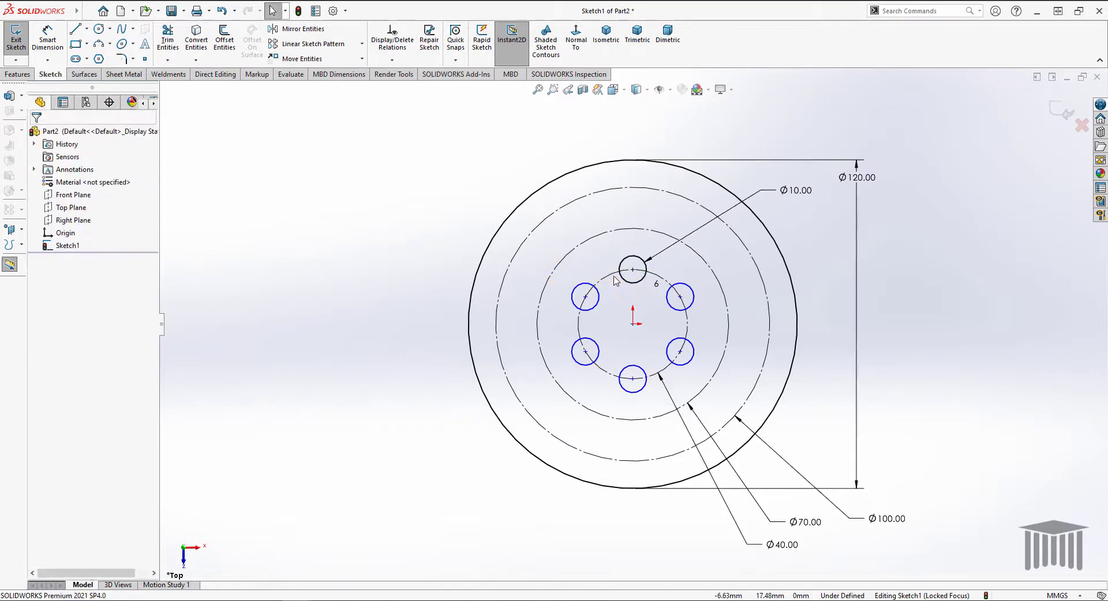
- Copy the 10 mm circle on the 40 mm construction circle from its centre to the upper quadrant point of the 70 mm construction circle
click(317, 61)
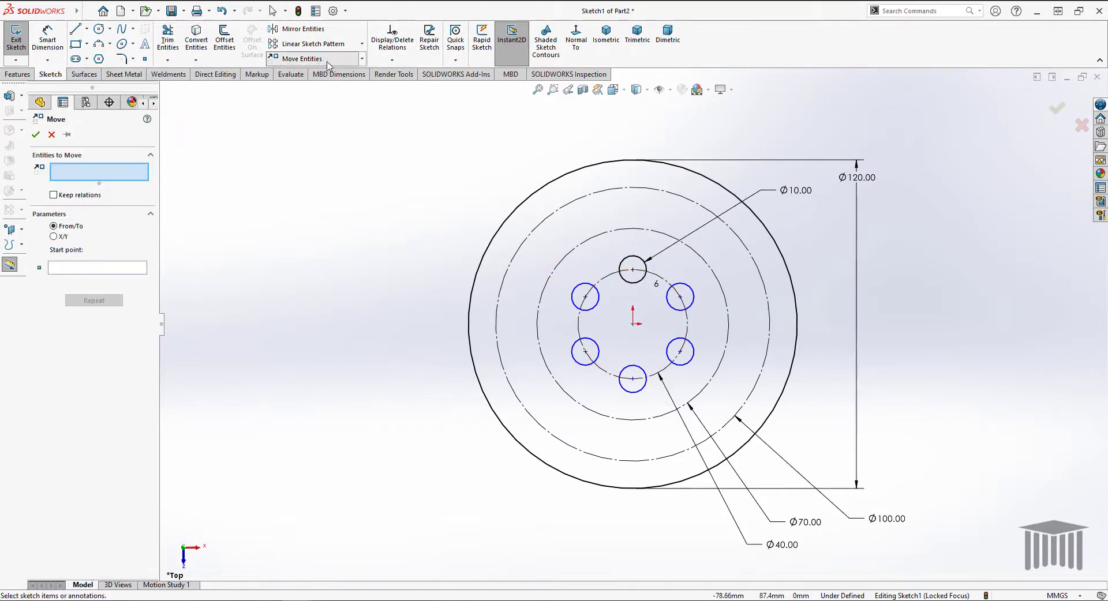
click(362, 58)
click(340, 88)
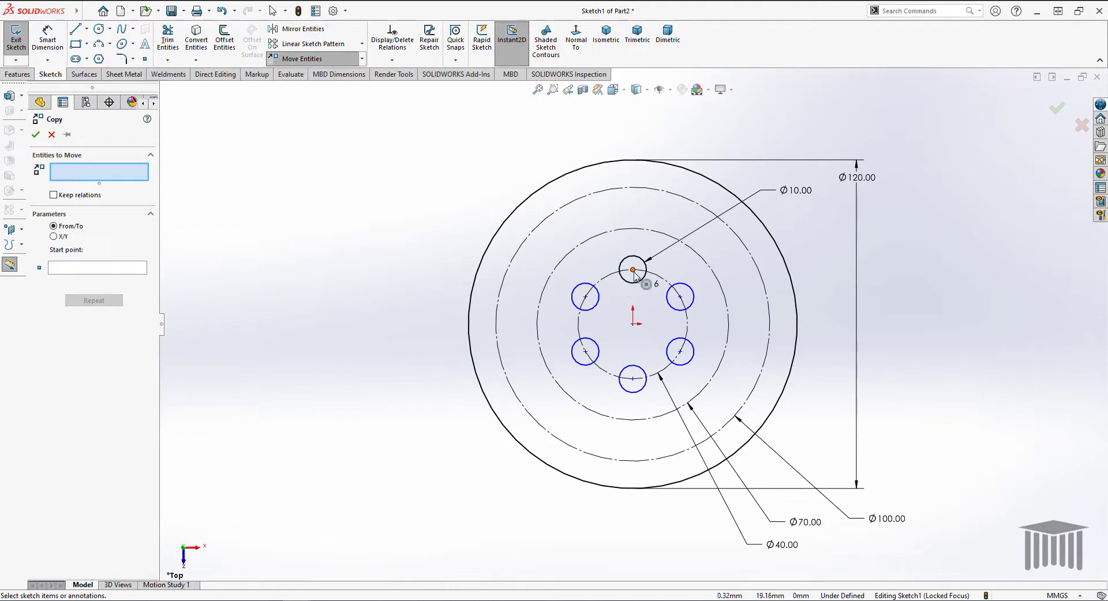
click(110, 269)
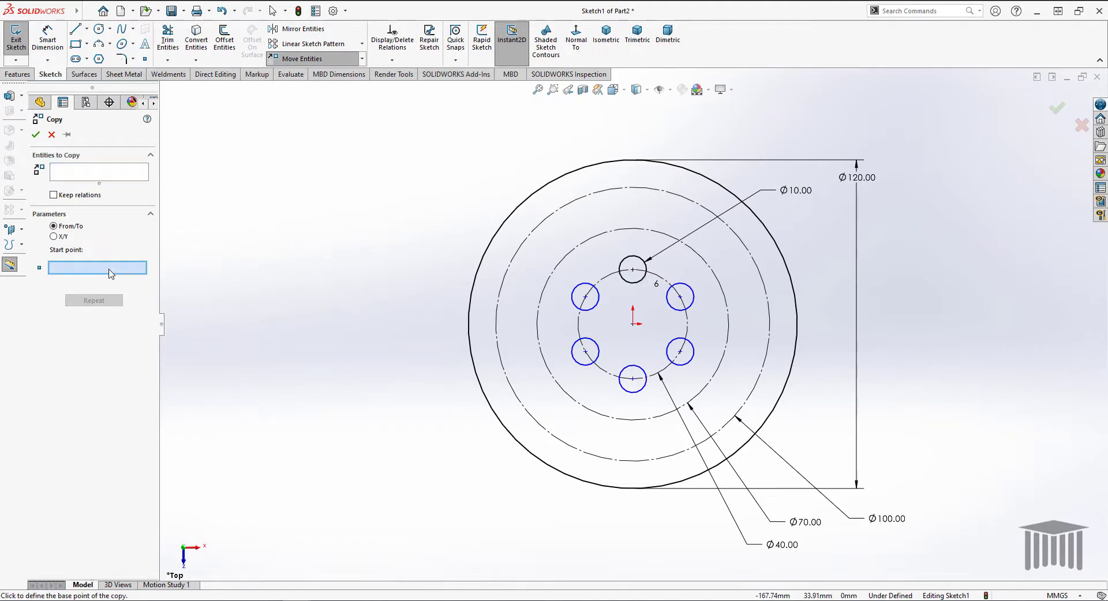
click(97, 173)
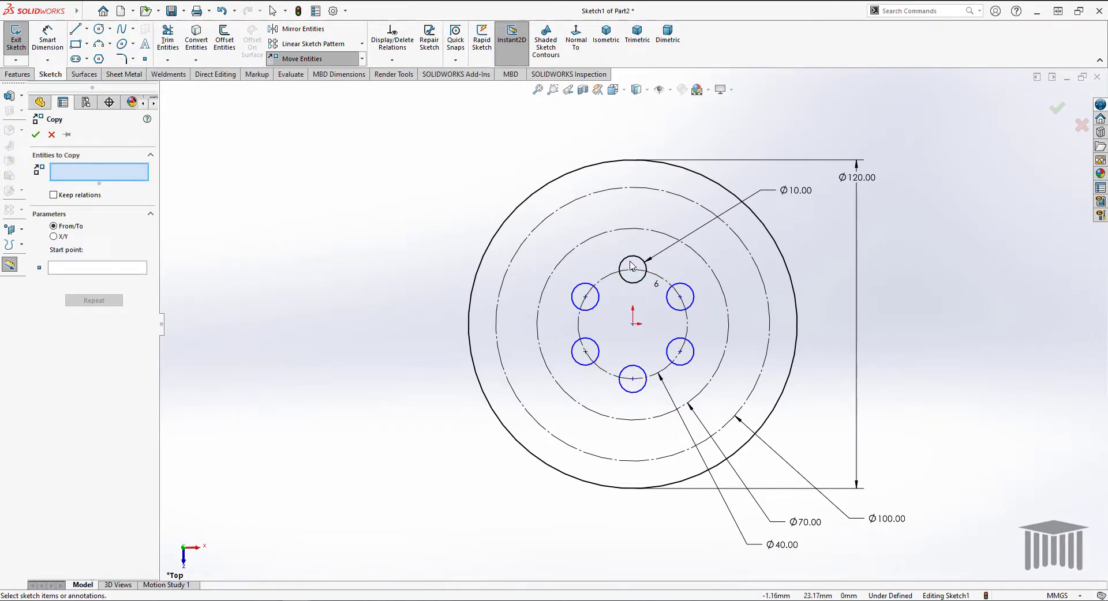
click(633, 264)
click(112, 270)
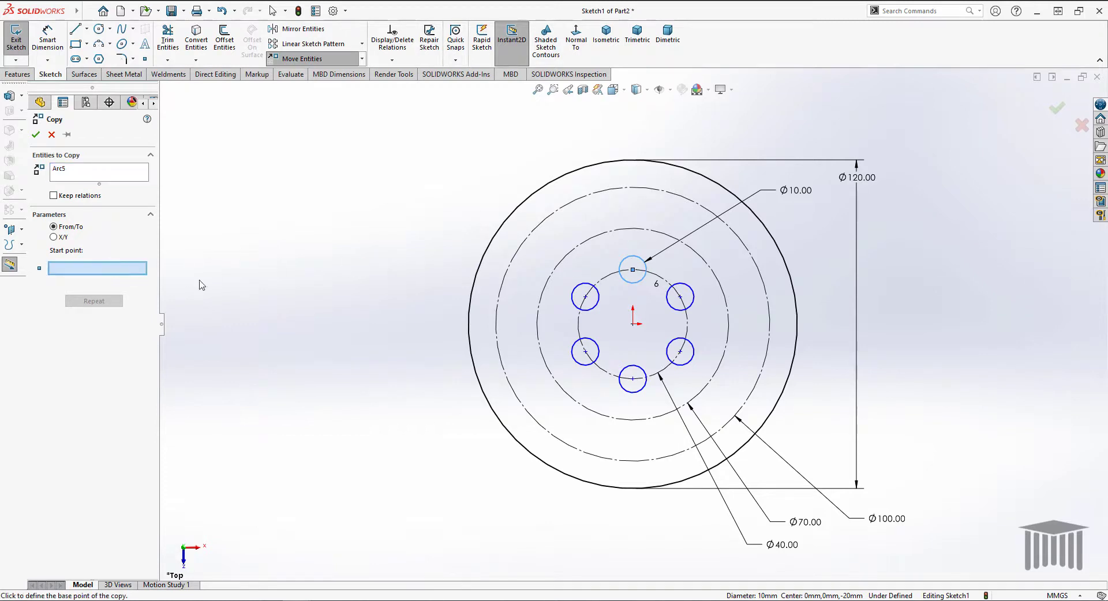
click(633, 269)
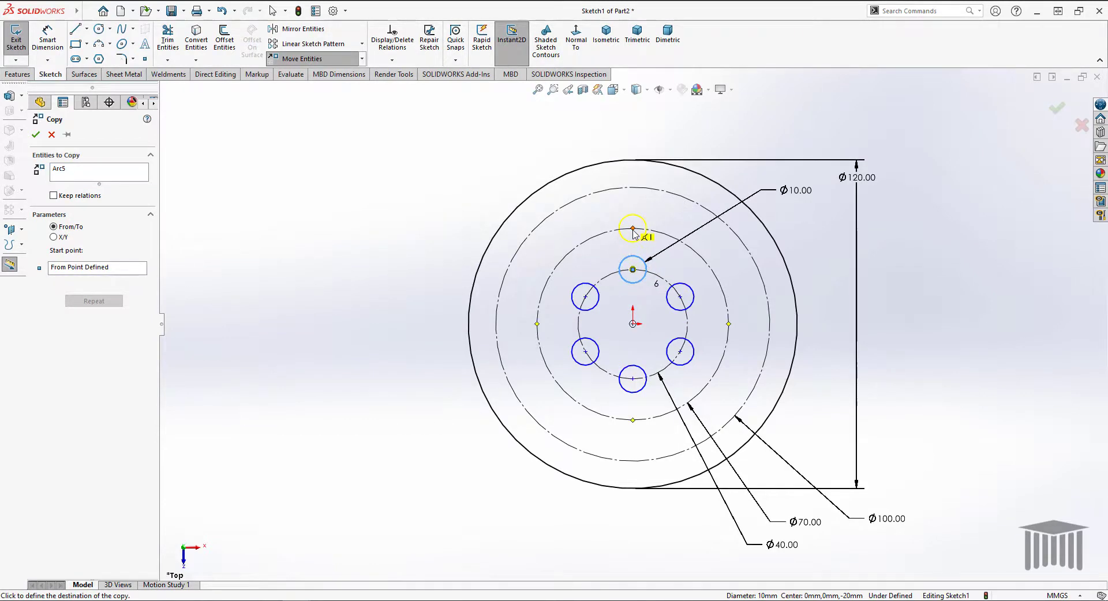
click(633, 231)
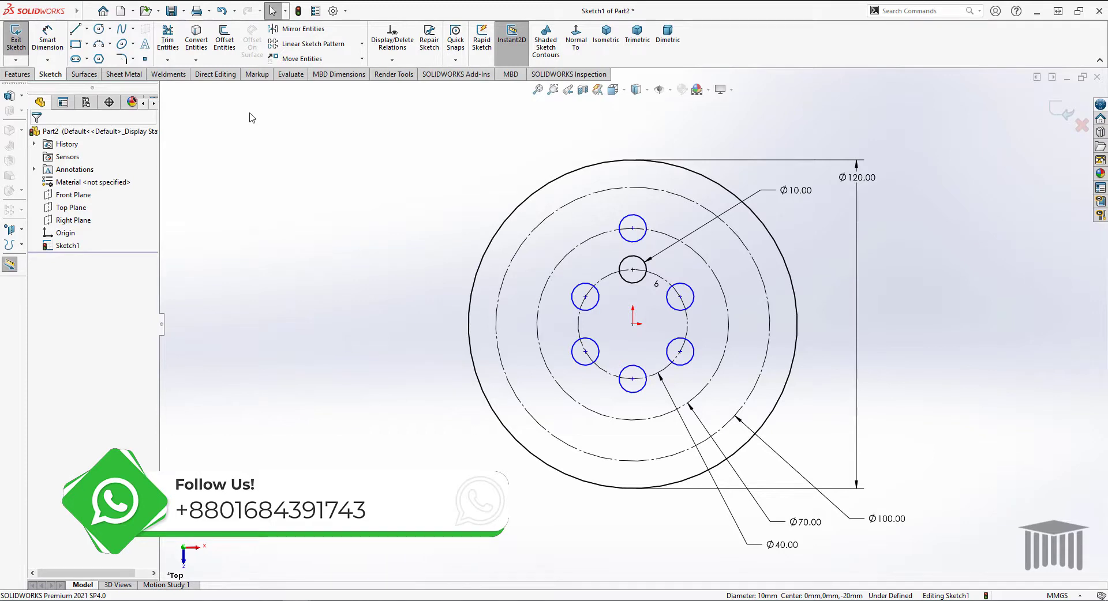
- Pattern the copied circle on the 70 mm construction circle around the origin with 6 equally spaced instances over 360 degrees
click(361, 45)
click(317, 72)
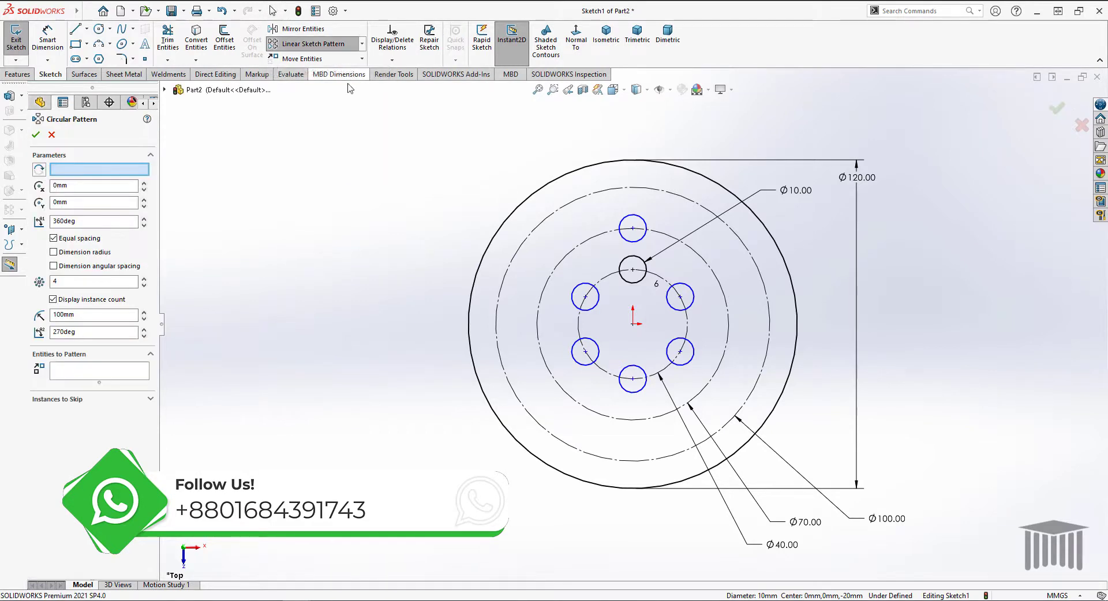
click(57, 282)
text(6)
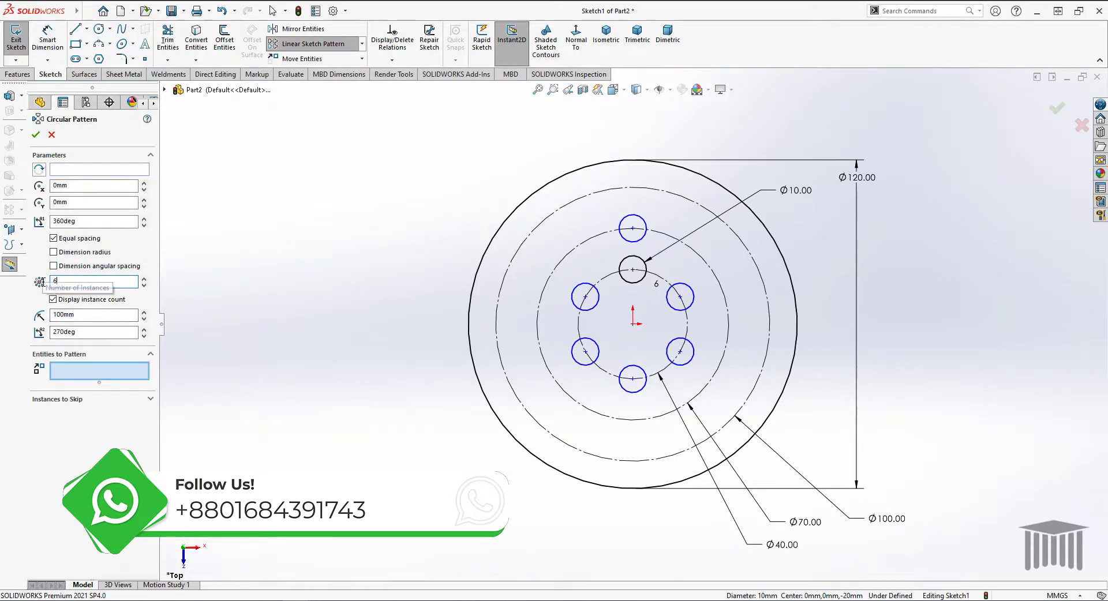
click(143, 170)
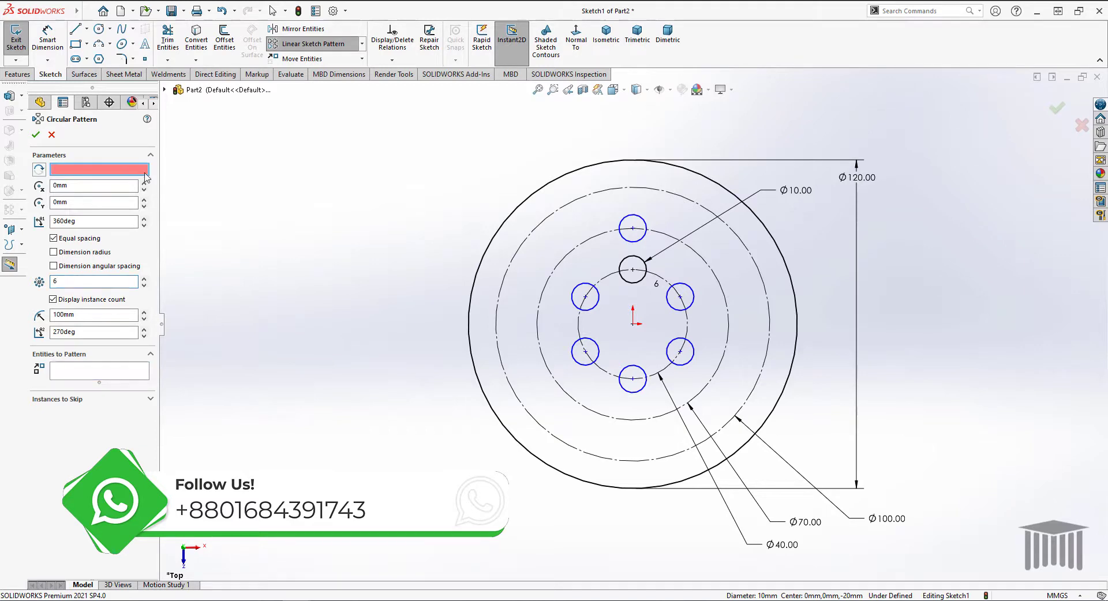
click(636, 219)
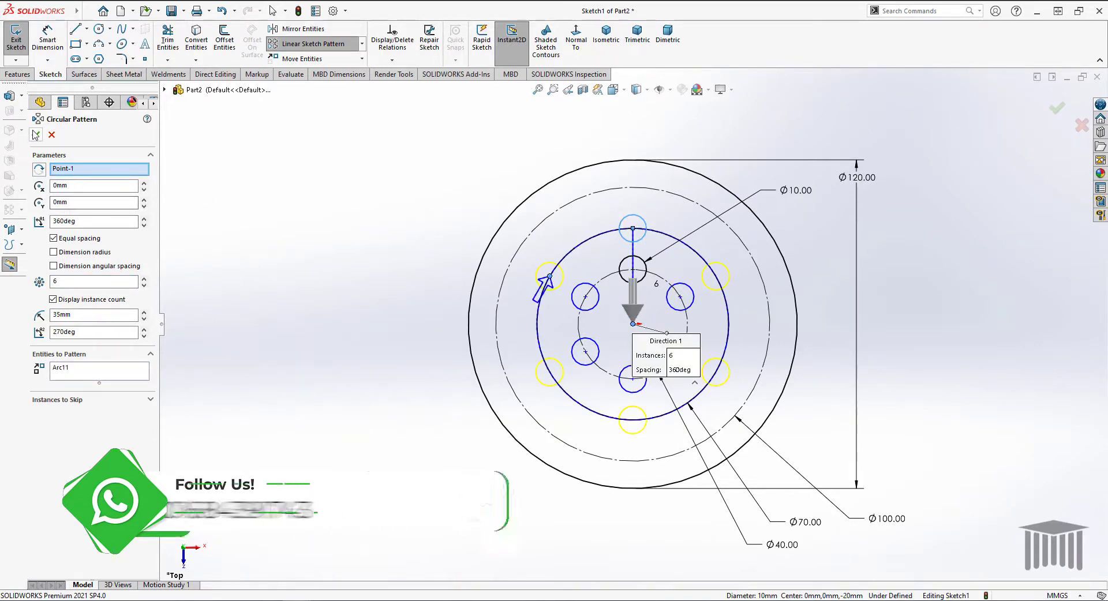
key(Return)
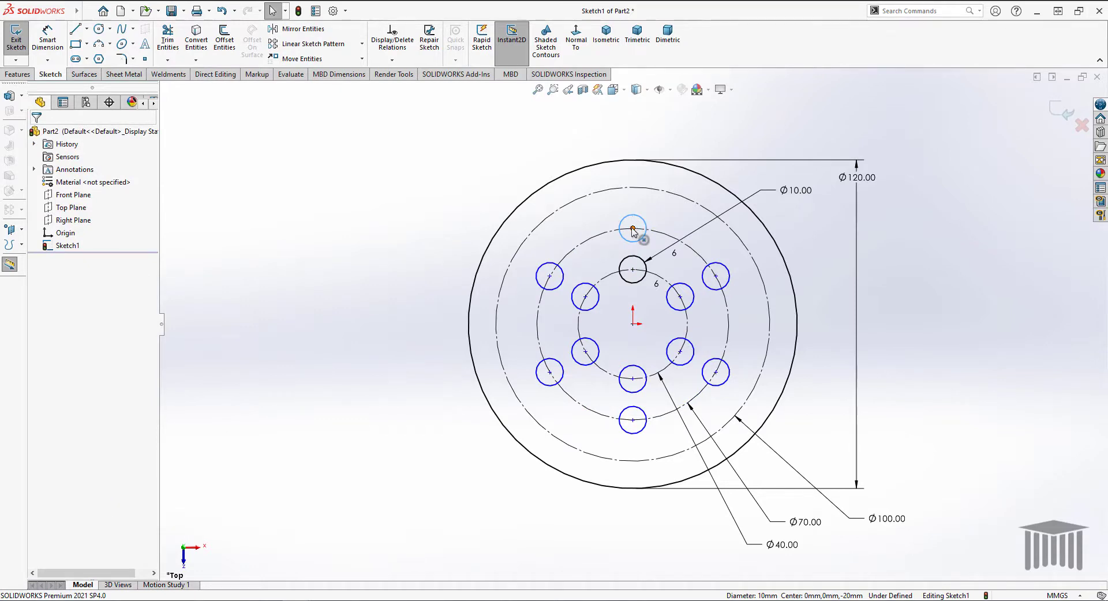
- Copy the upper circle on the 70 mm construction circle from its centre to the upper quadrant point of the 100 mm construction circle
click(362, 59)
click(301, 86)
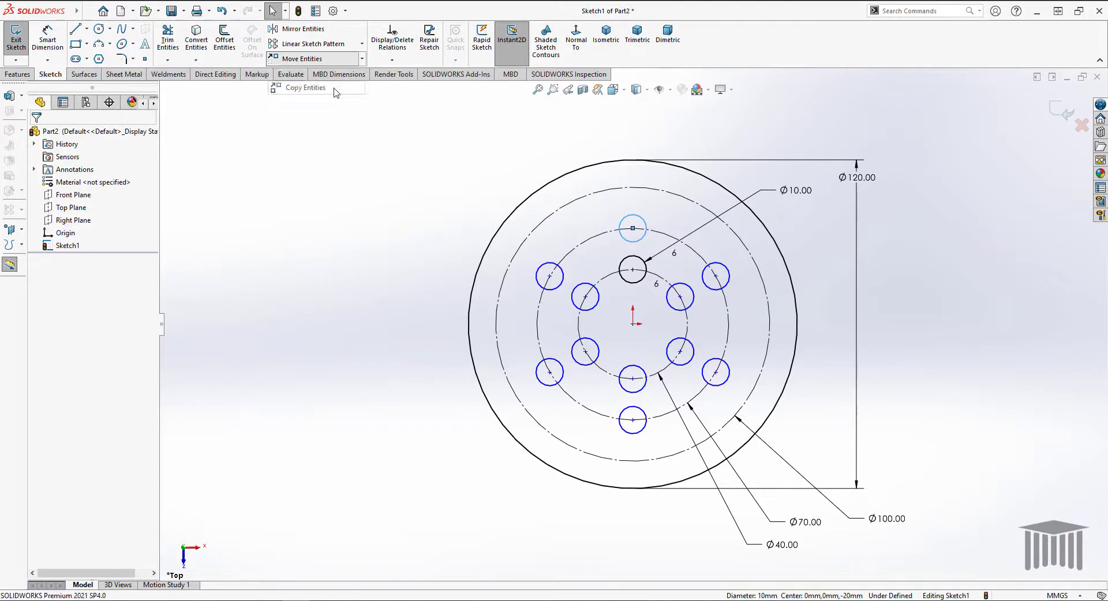
click(633, 228)
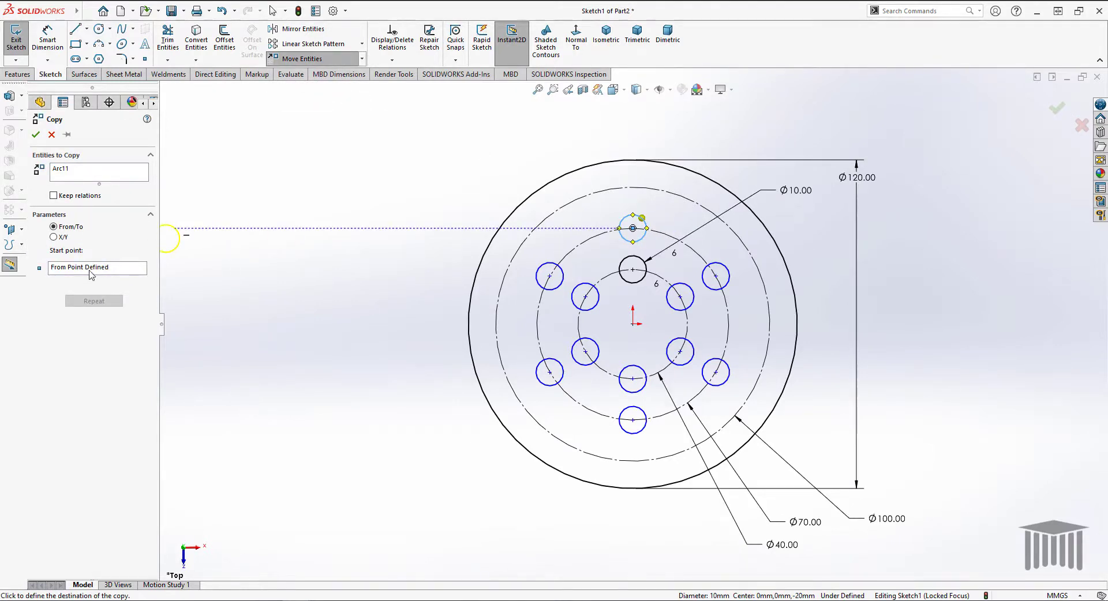
click(91, 275)
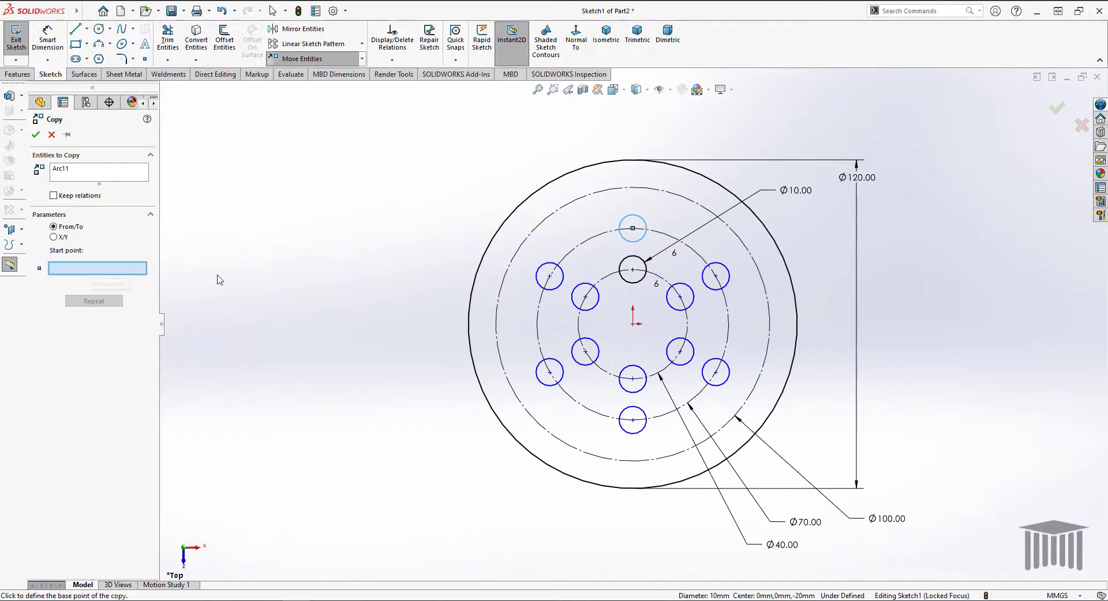
click(633, 228)
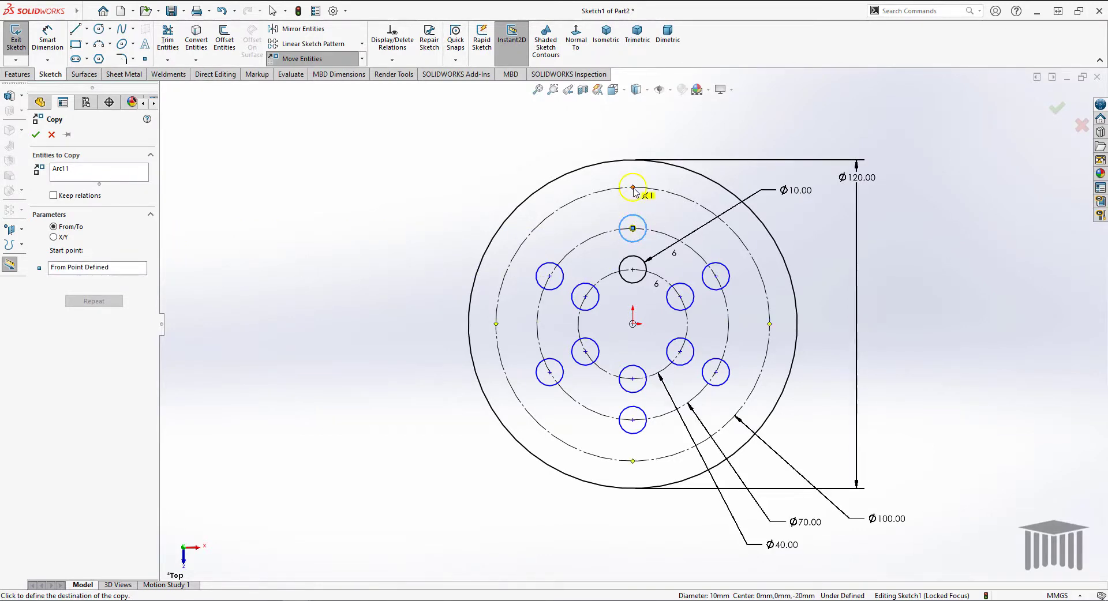
click(633, 188)
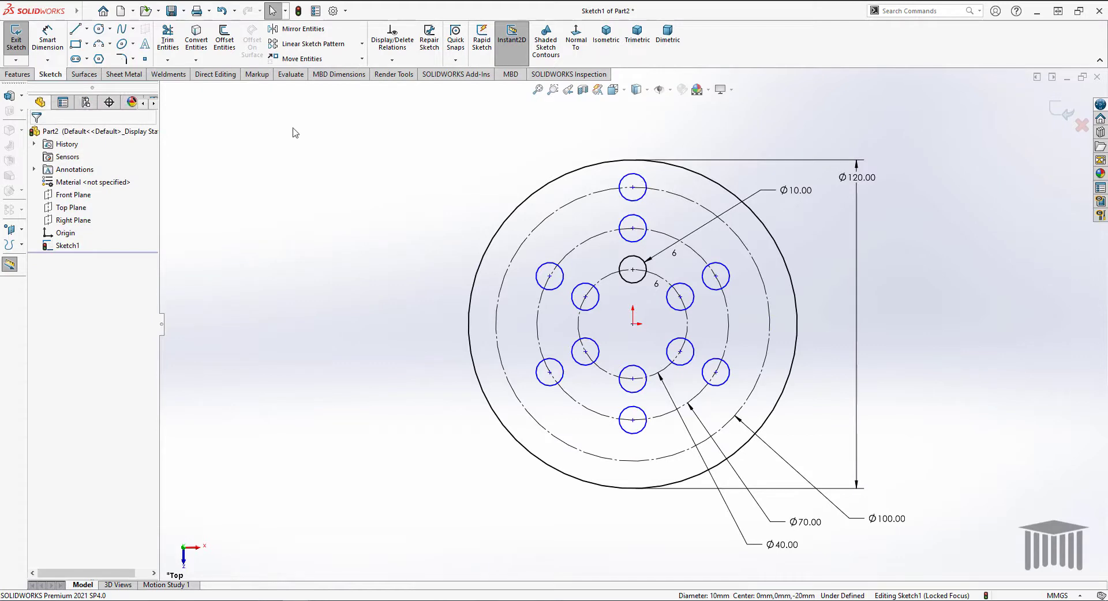
- Pattern the circle on the 100 mm construction circle around the origin with 6 equally spaced instances over 360 degrees
click(361, 44)
click(347, 70)
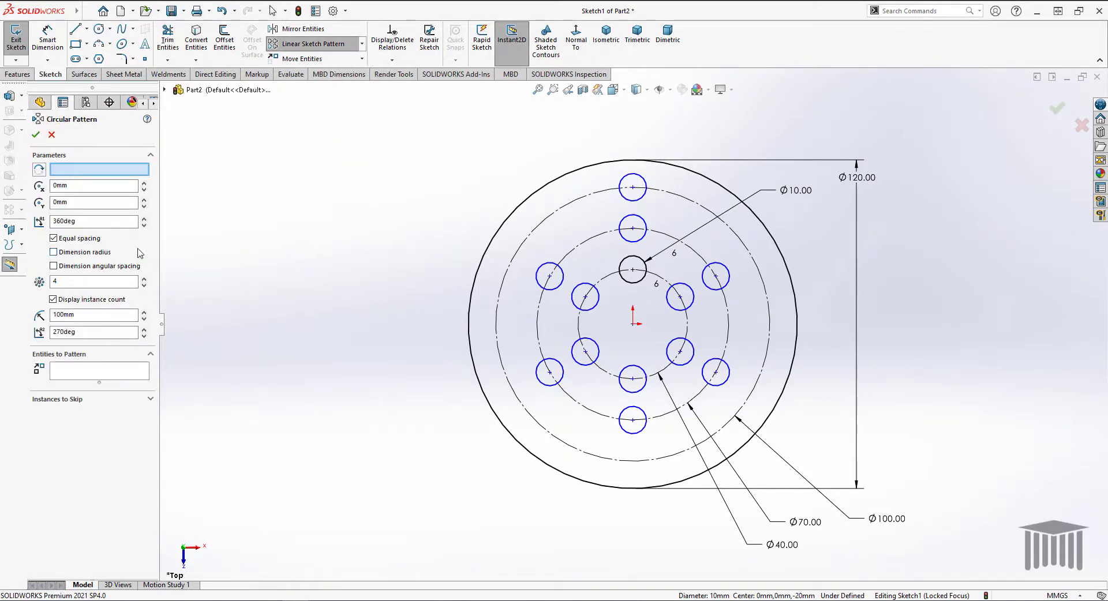
click(100, 171)
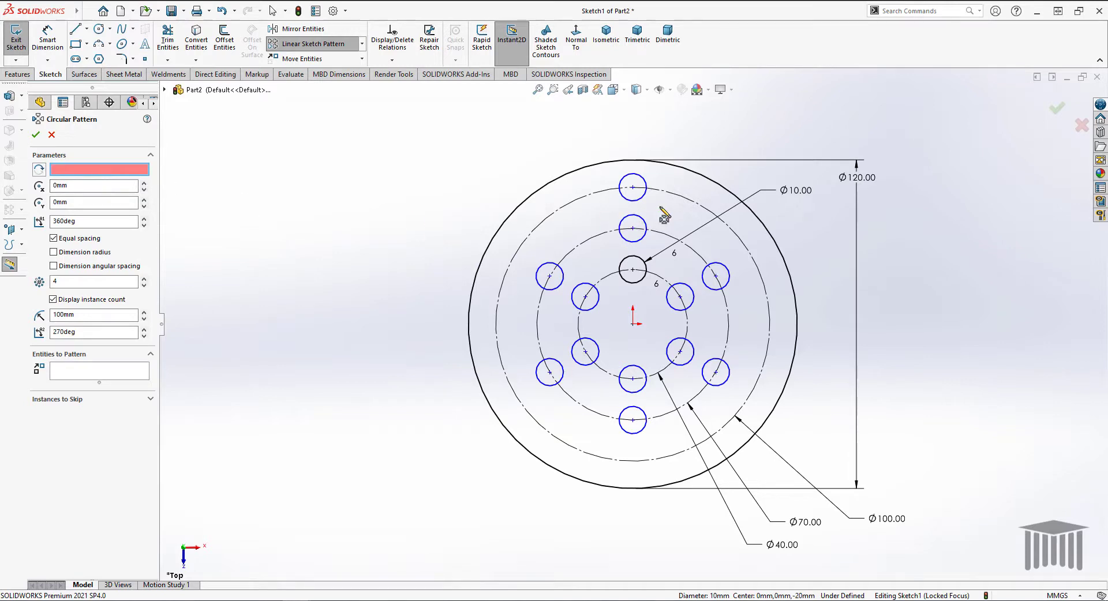
click(646, 182)
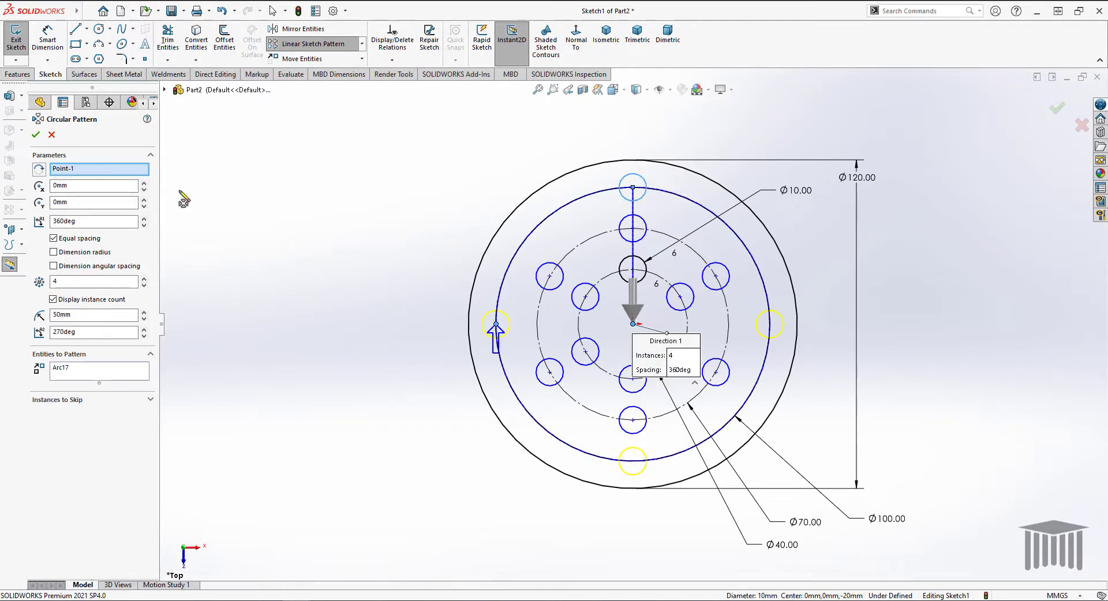
drag(66, 282, 30, 278)
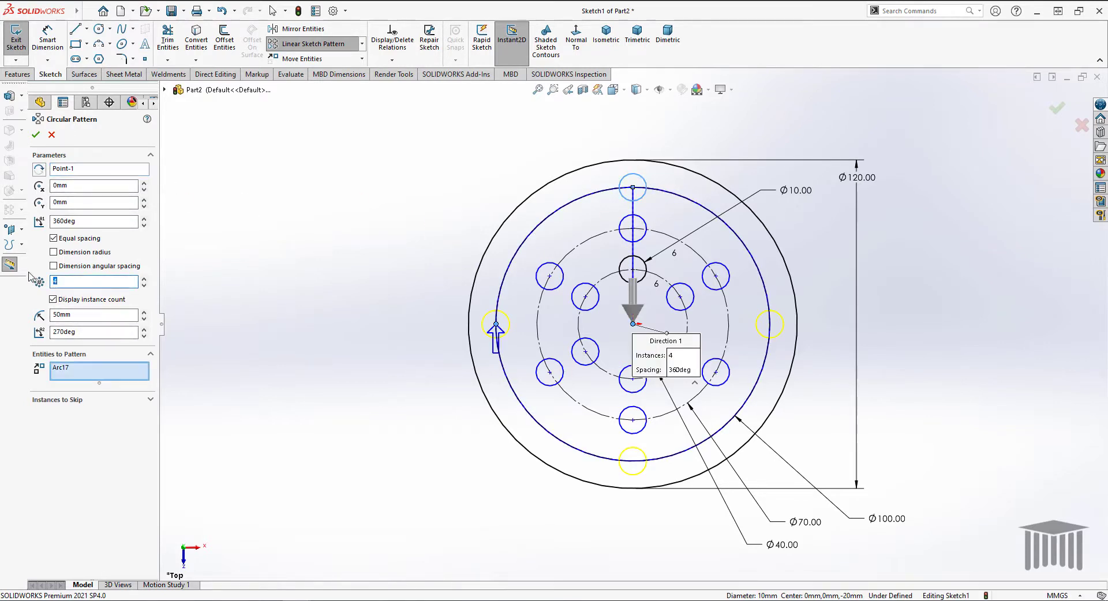
text(6)
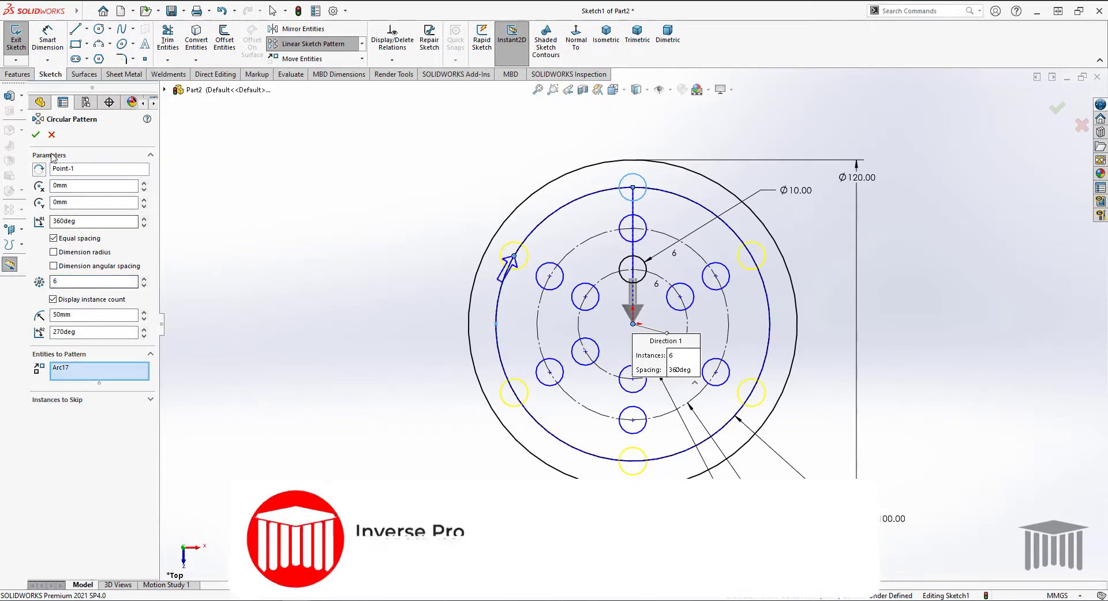
click(35, 134)
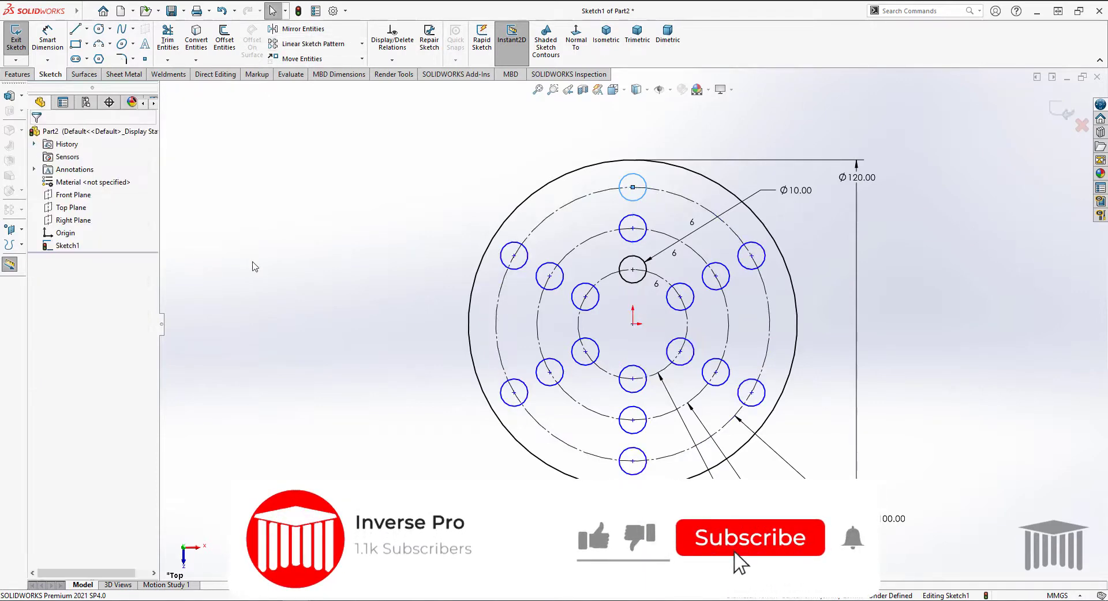
- Extrude the disc sketch as a boss from the sketch plane with a Blind depth of 10 mm
click(14, 75)
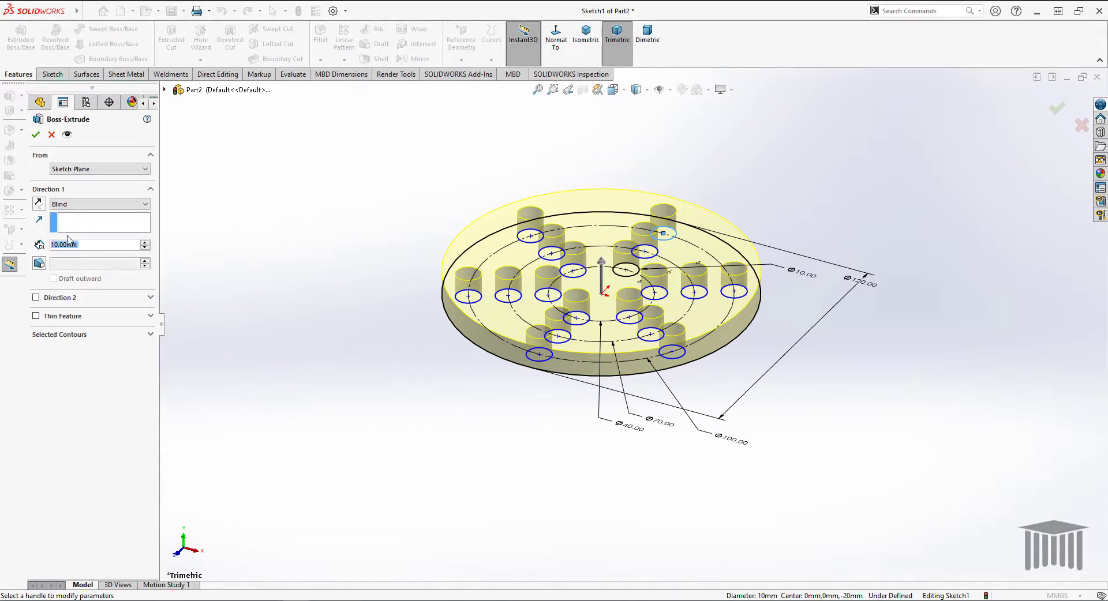
click(98, 205)
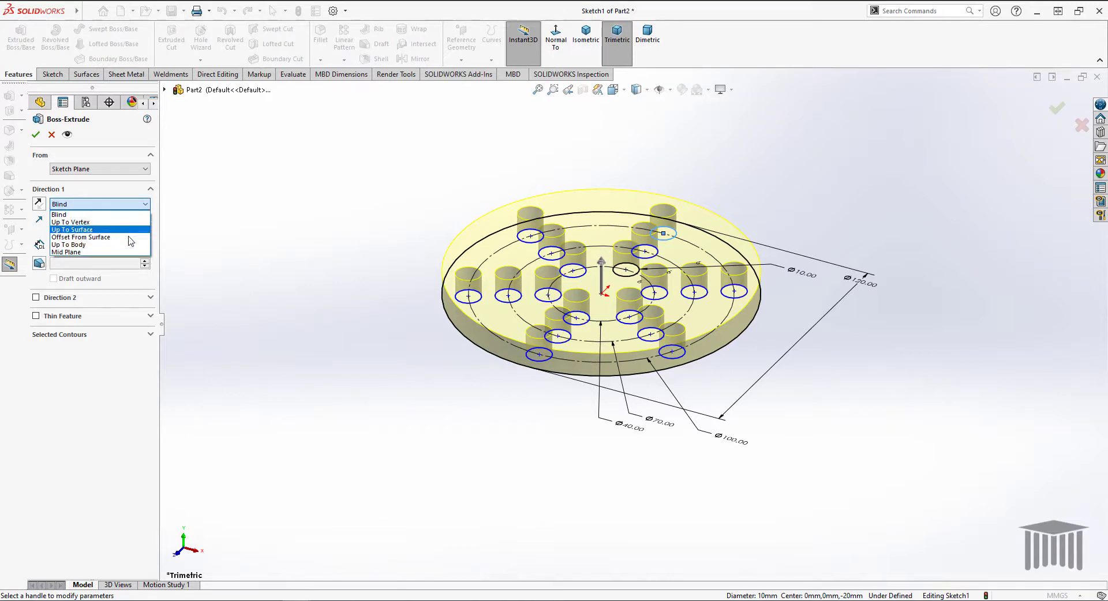
click(101, 188)
click(101, 189)
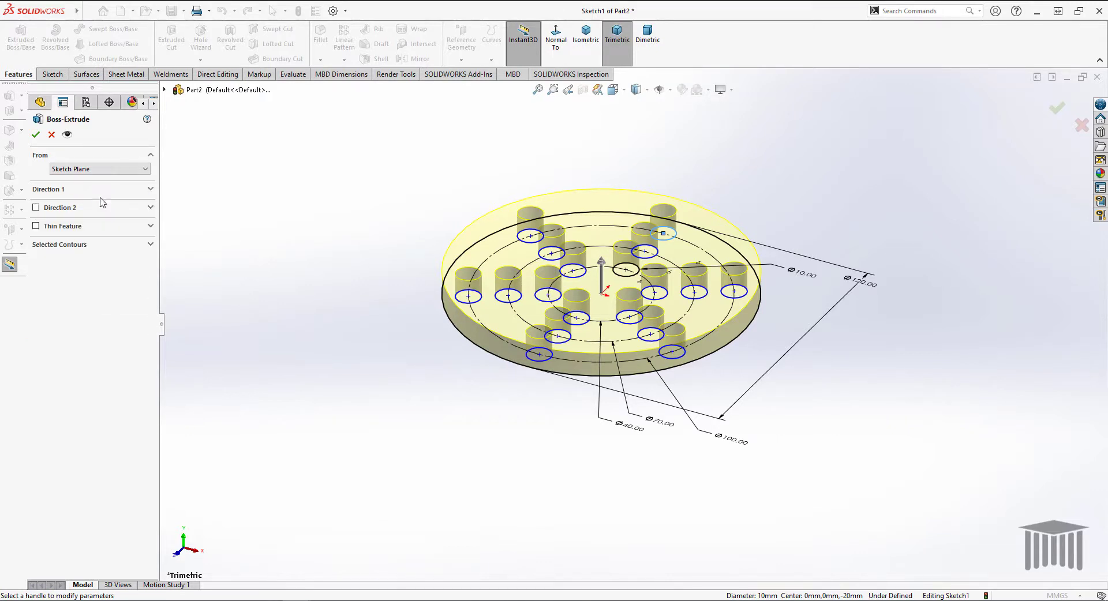
click(101, 205)
click(89, 192)
click(101, 205)
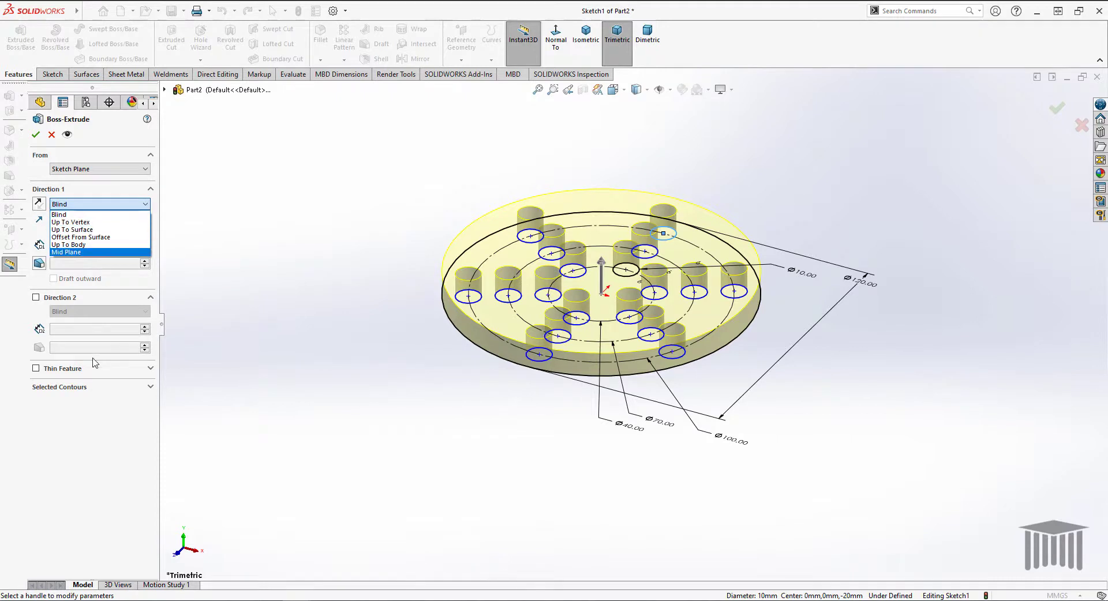
click(87, 442)
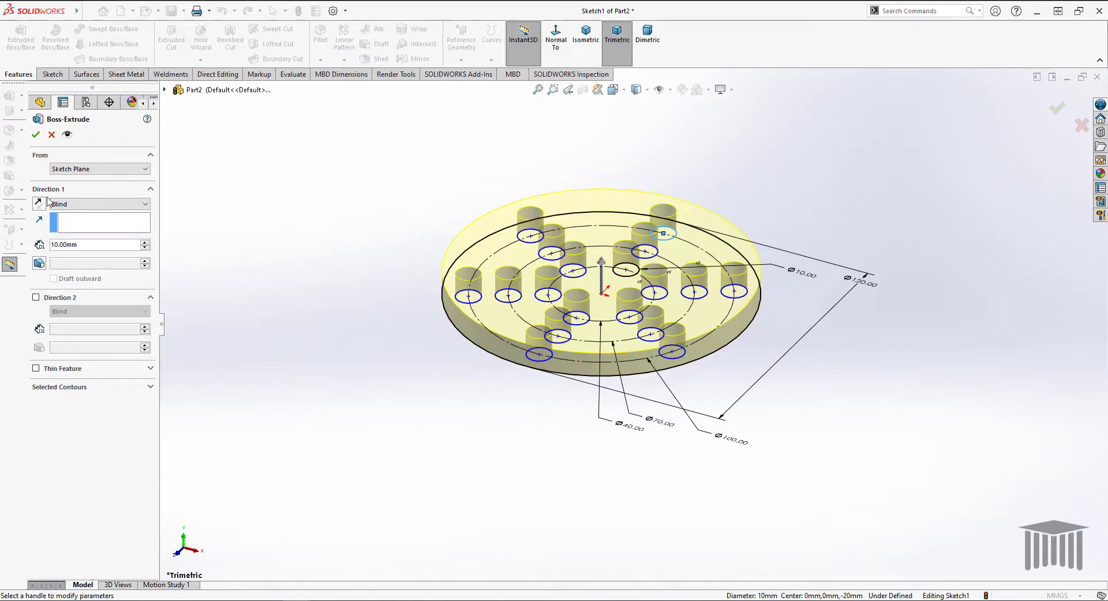
click(37, 137)
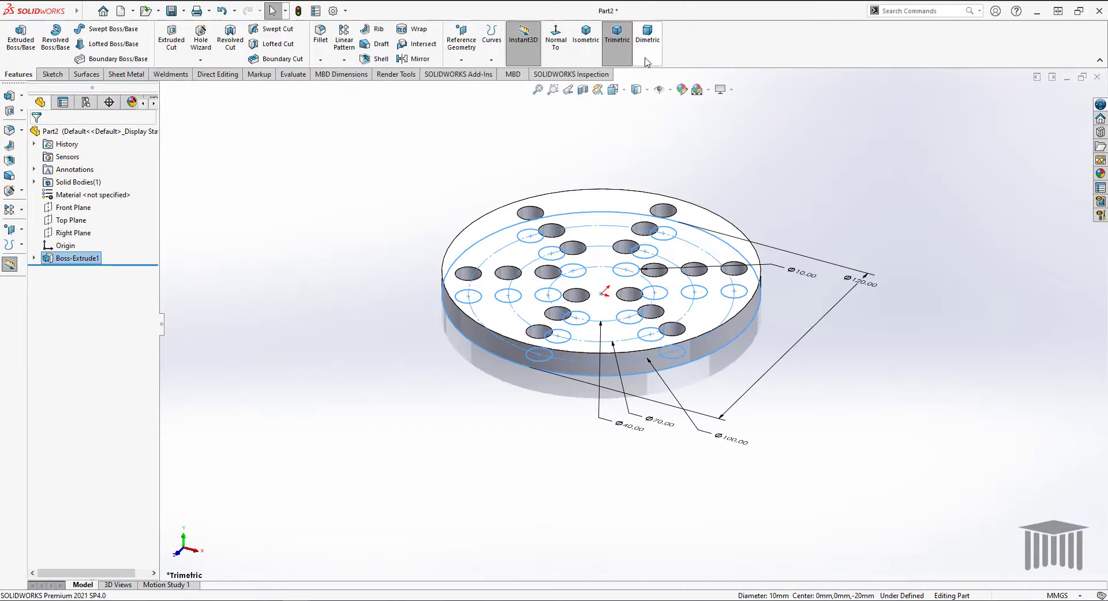
- Show the disc in the isometric view and select its upper flat face
click(585, 35)
click(704, 144)
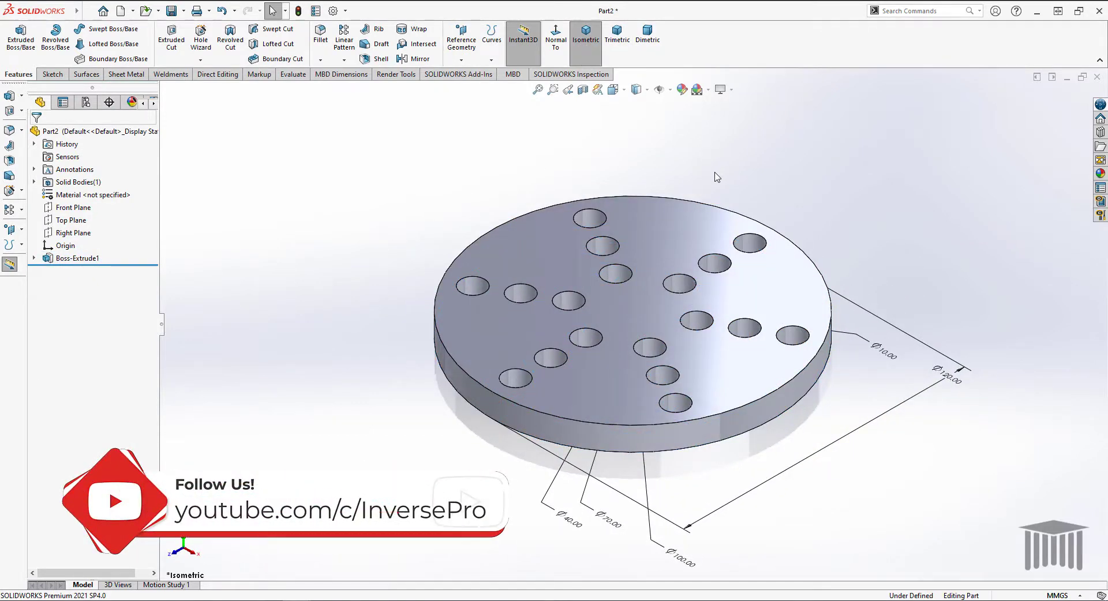
click(636, 312)
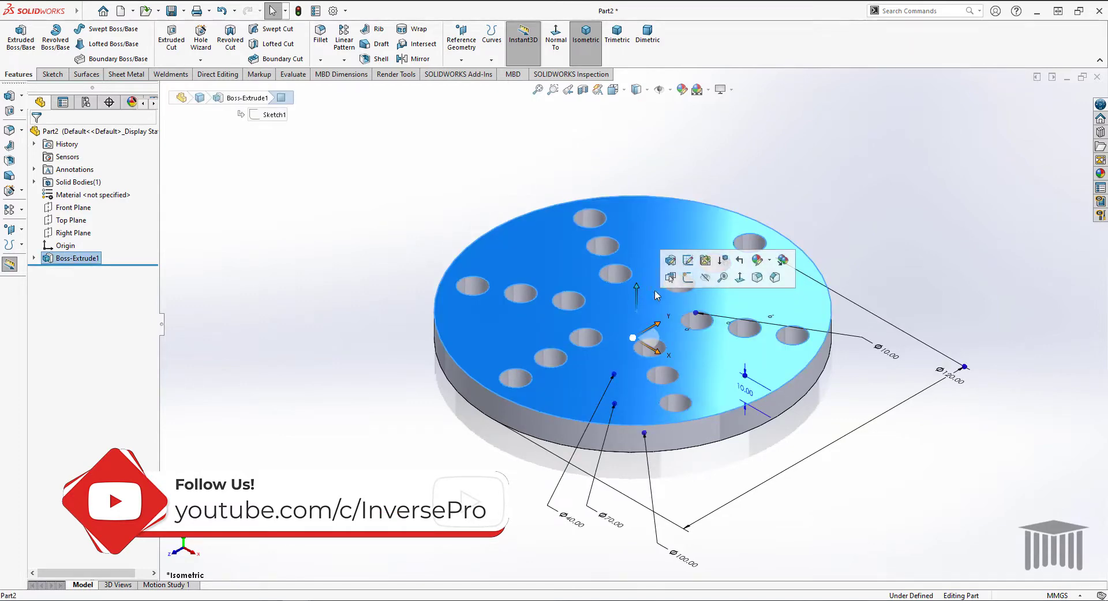
- Start a sketch on the disc's upper flat face and draw a circle about 19 mm in diameter centred on the origin
click(687, 278)
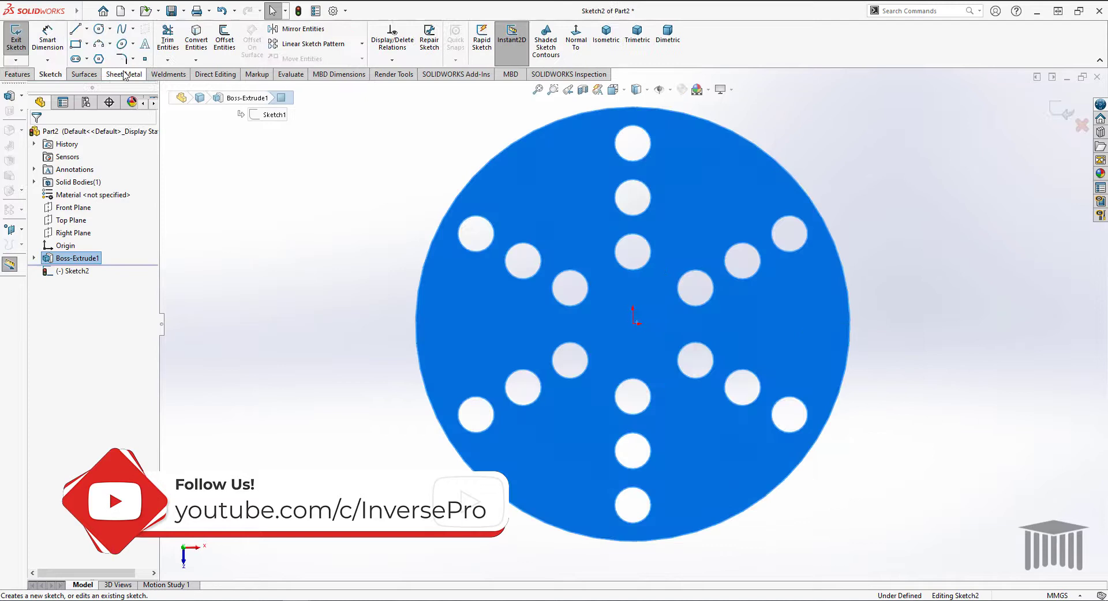
click(99, 28)
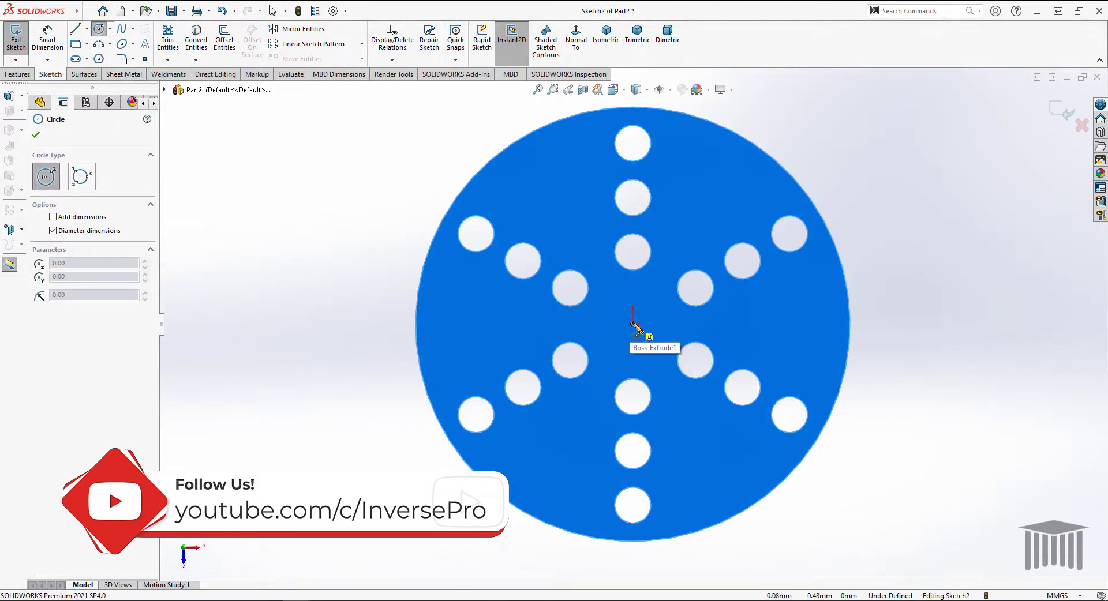
click(633, 324)
click(641, 356)
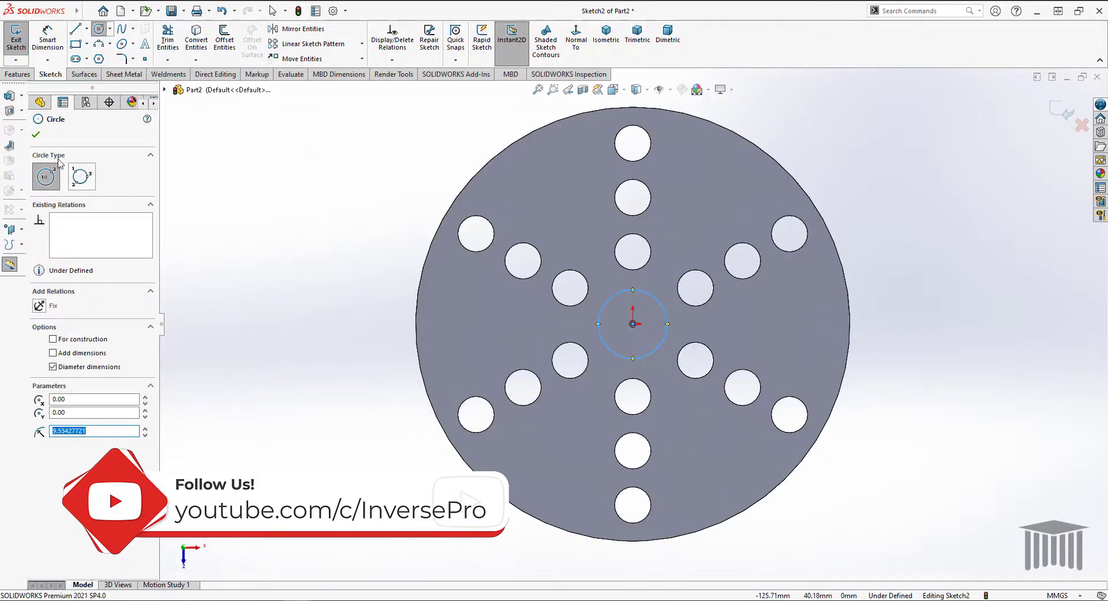
click(36, 135)
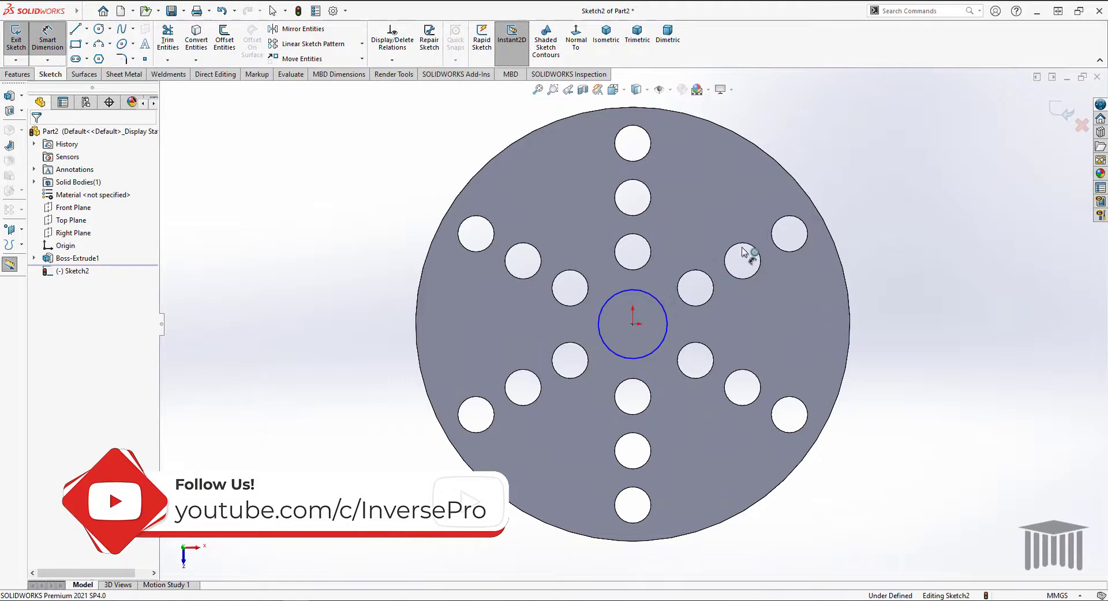
- Dimension the central circle's diameter as 20 mm
click(667, 314)
click(914, 264)
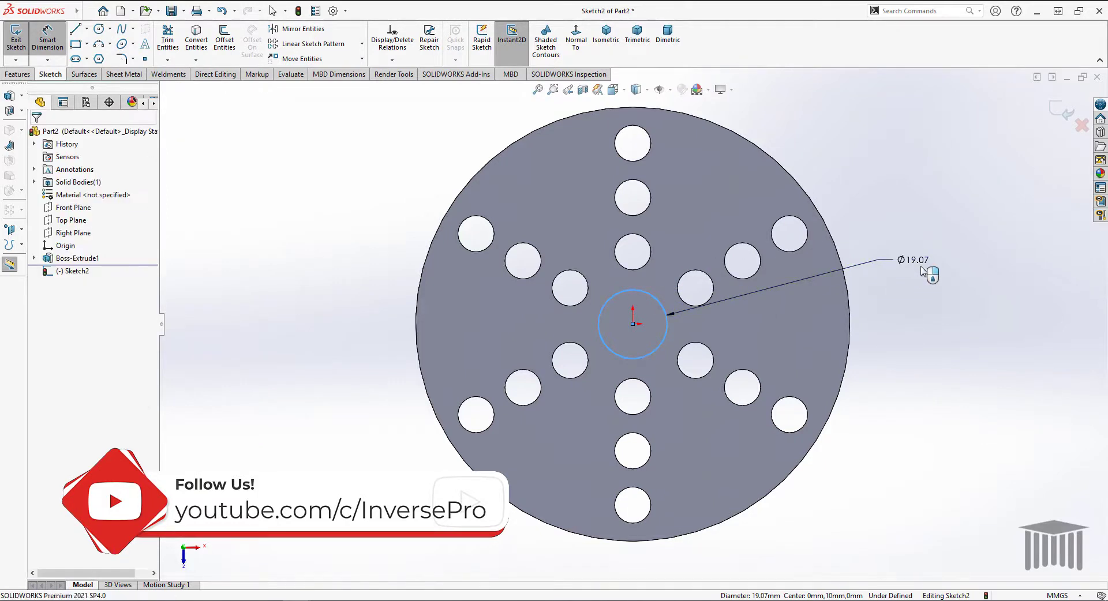
key(Return)
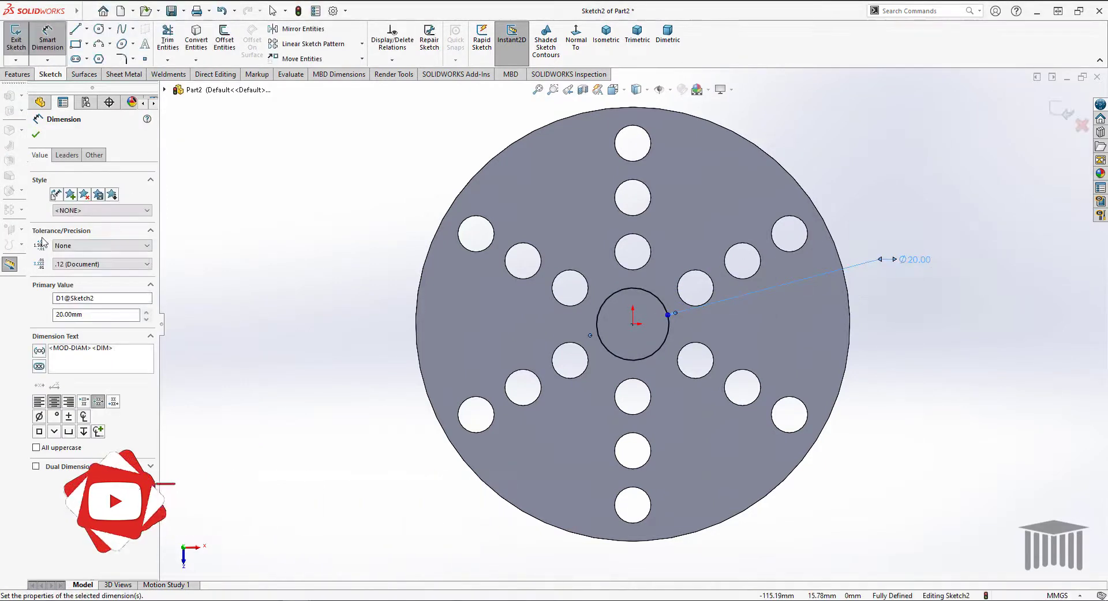
click(406, 297)
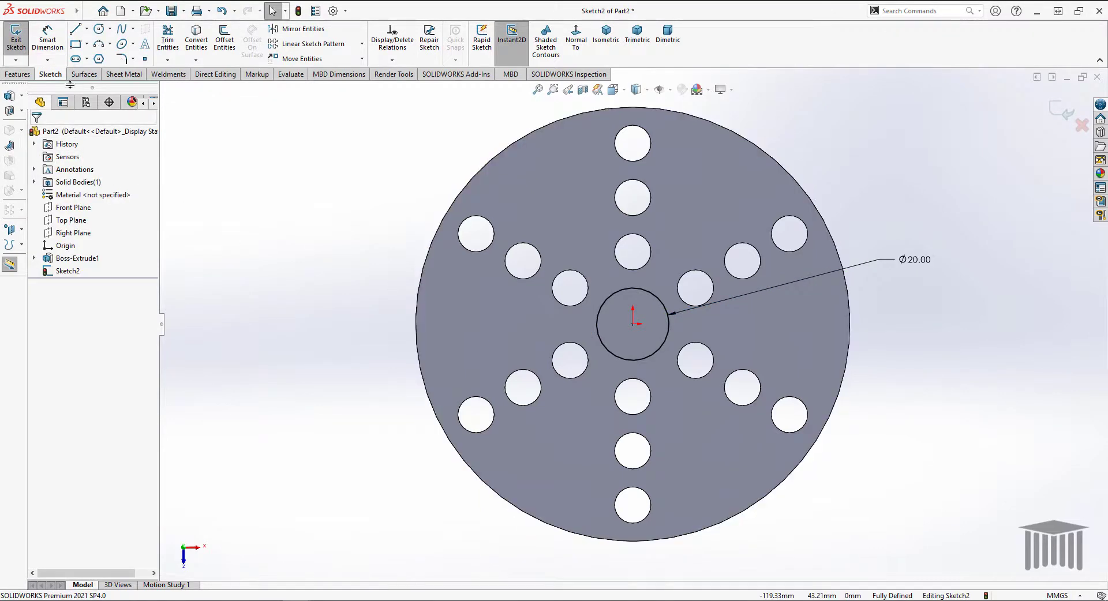
- Cut the central circle through the disc with an Extruded Cut set to Through All, and show the part in the trimetric view
click(18, 74)
click(171, 37)
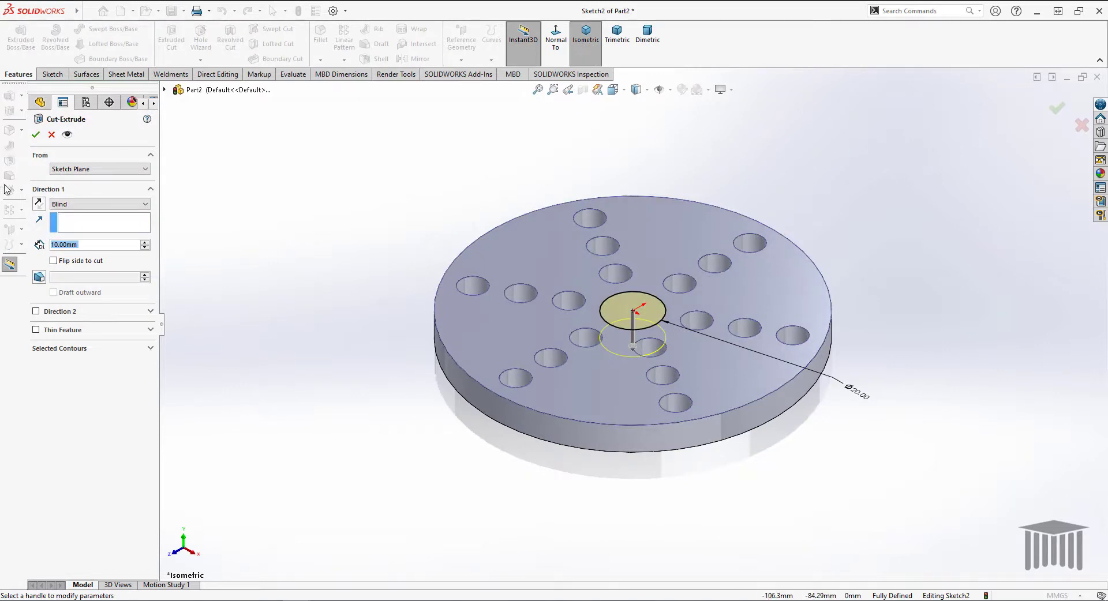
click(101, 204)
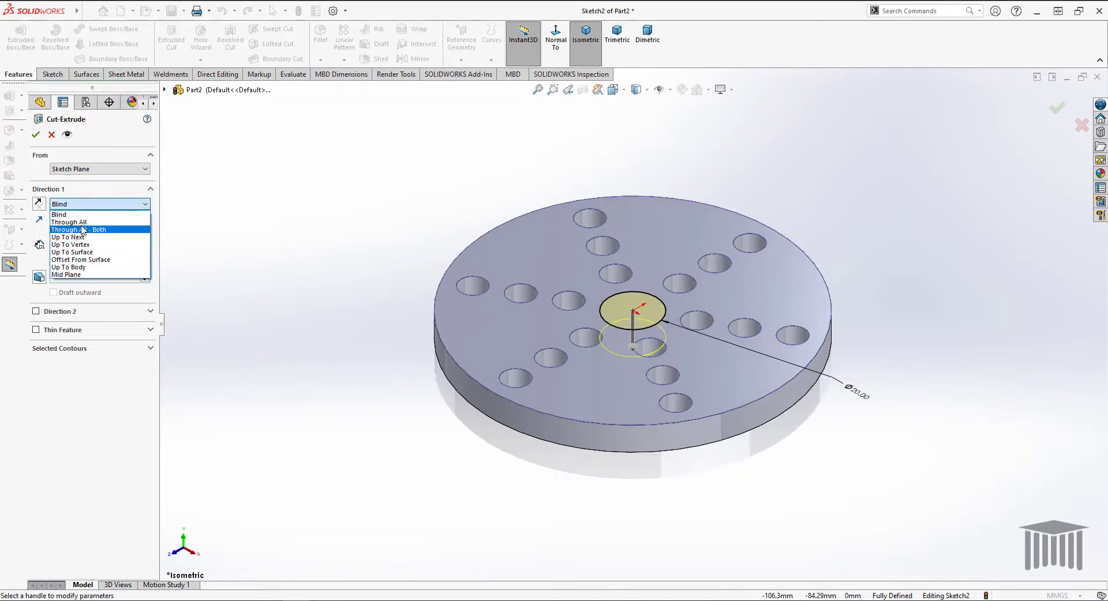
click(69, 222)
click(35, 135)
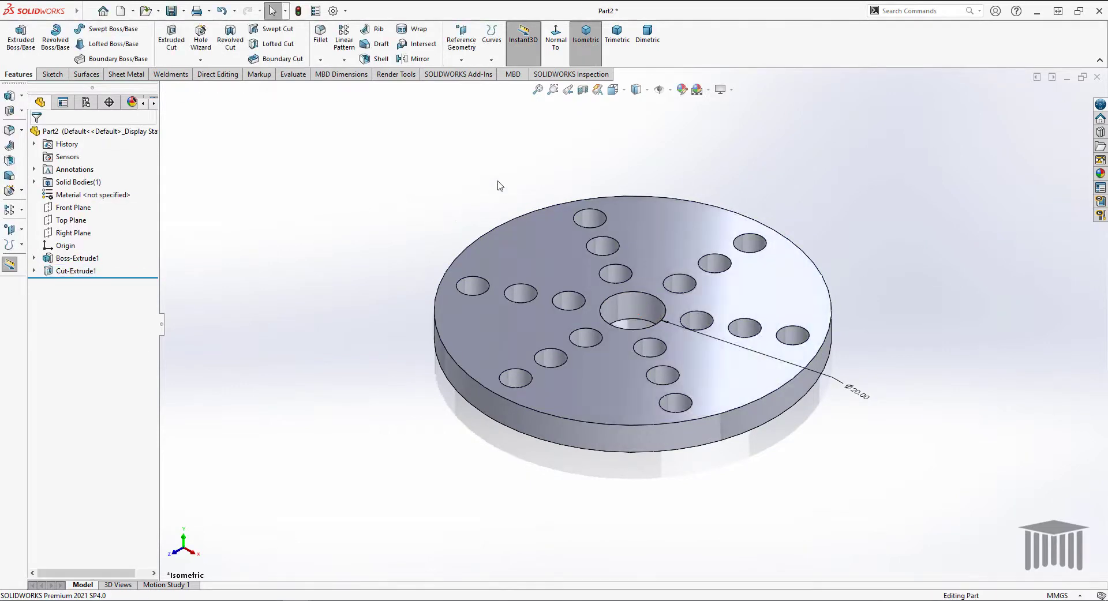
click(617, 34)
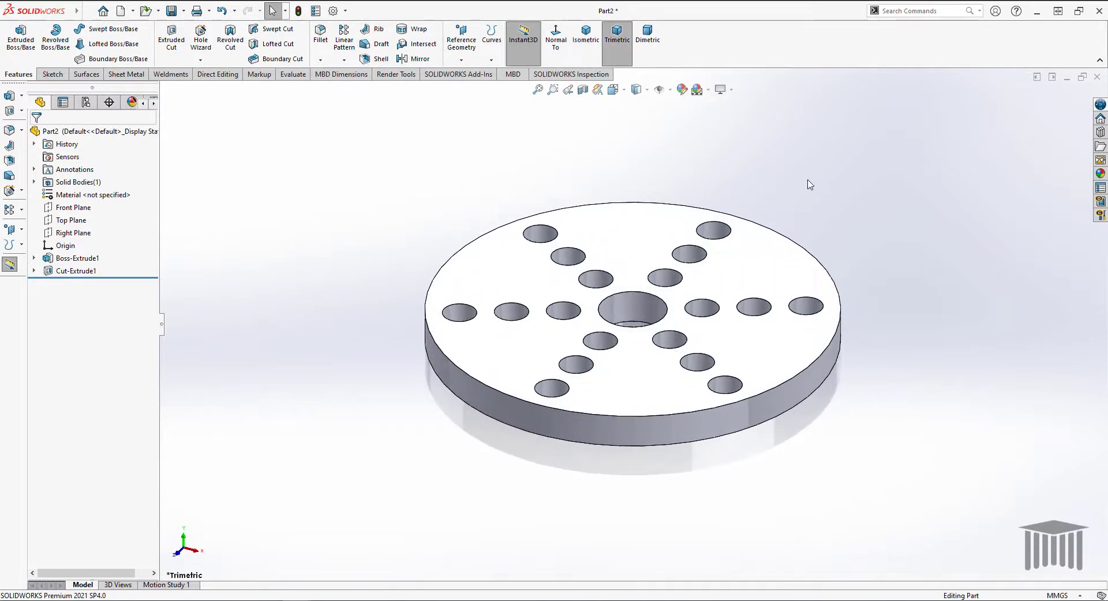